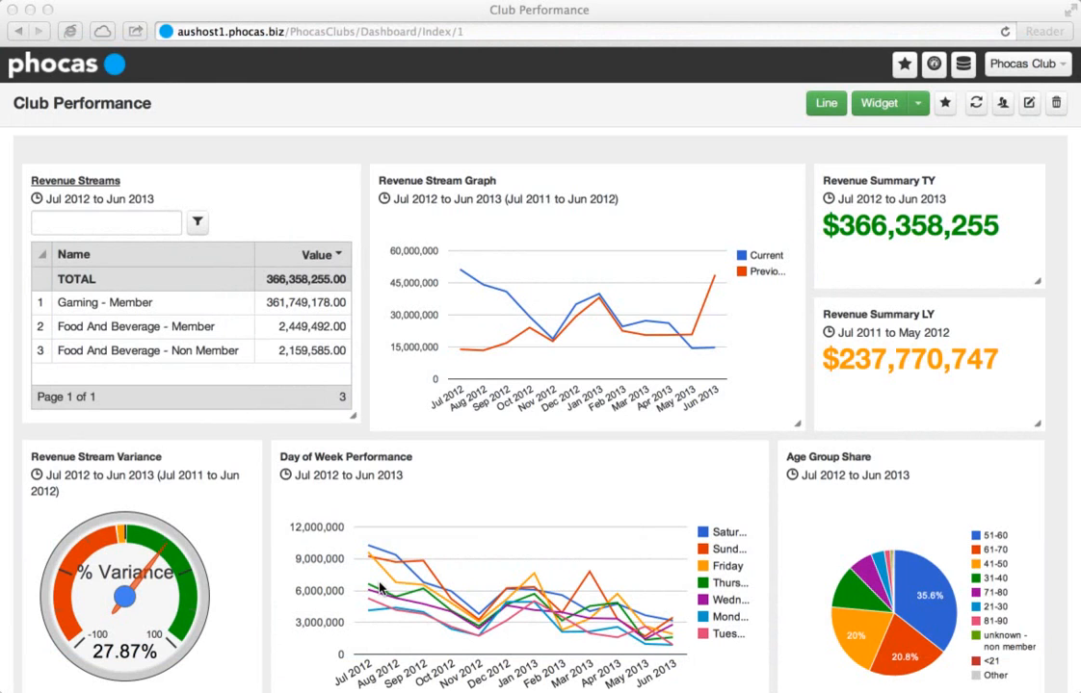
Filter the dashboard to the Food And Beverage - Member revenue stream.
left_click(1056, 481)
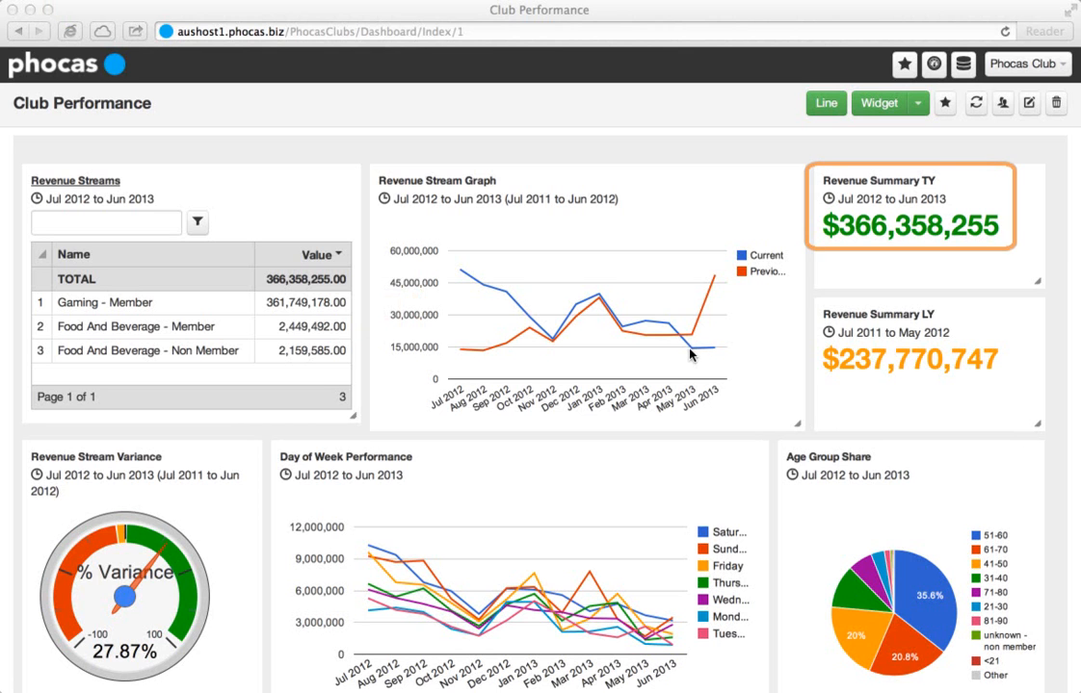
mouse_move(689, 355)
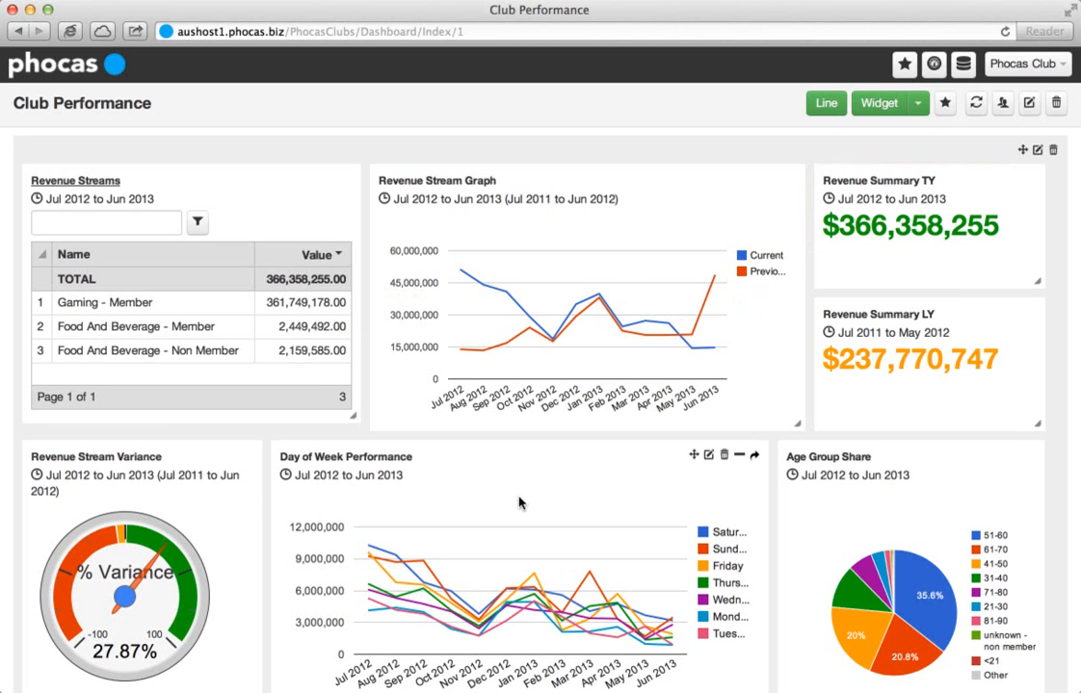
mouse_move(370, 550)
mouse_move(587, 575)
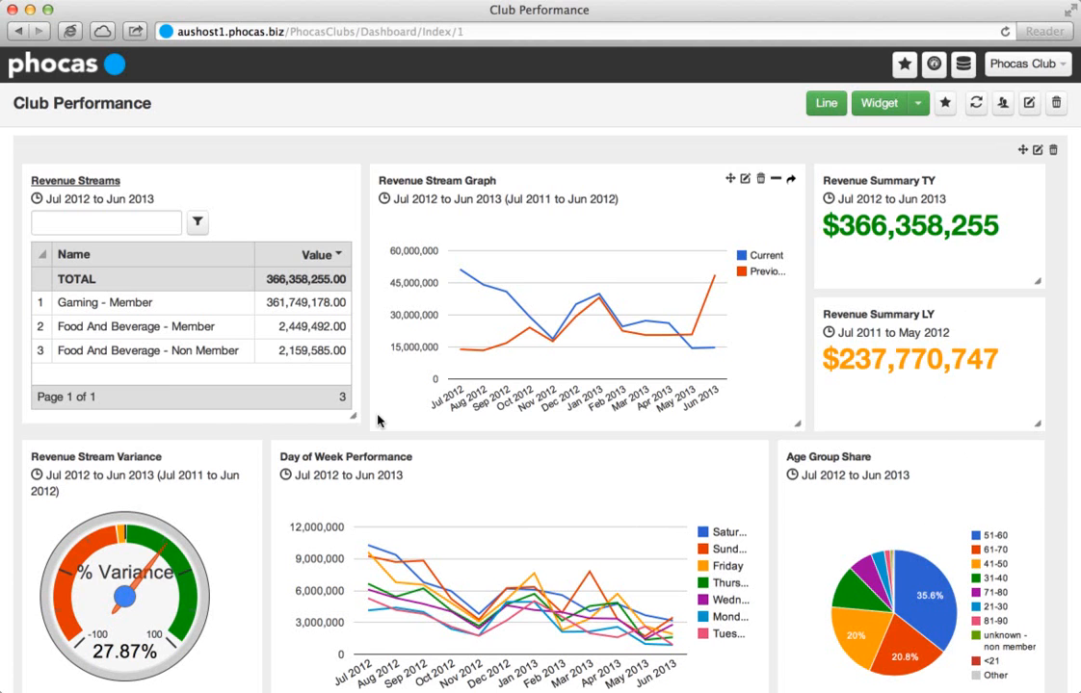
left_click(232, 333)
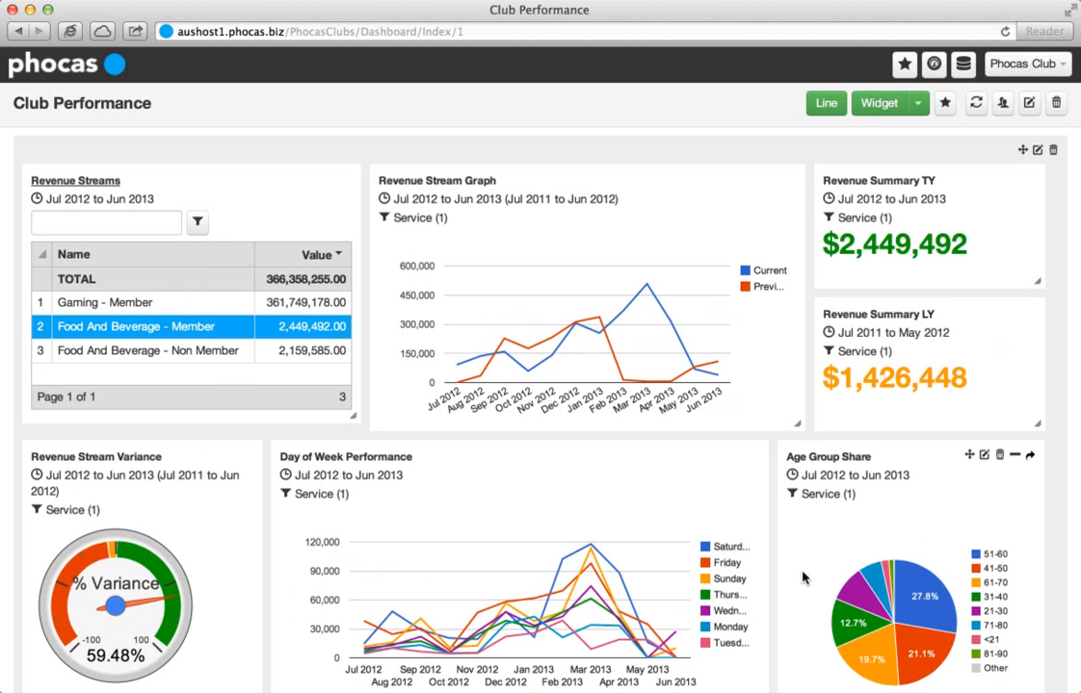
Examine the filtered Gender Share and Profit Centre Share charts, and remove the Food And Beverage - Member filter.
scroll(1059, 577, "down", 10)
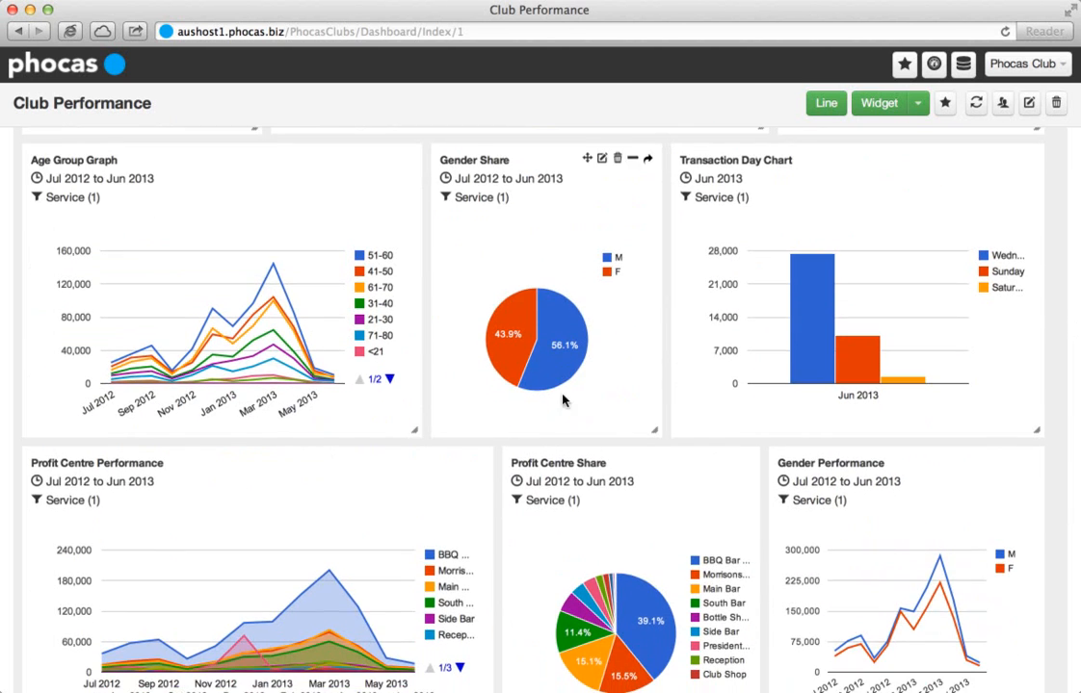
mouse_move(542, 387)
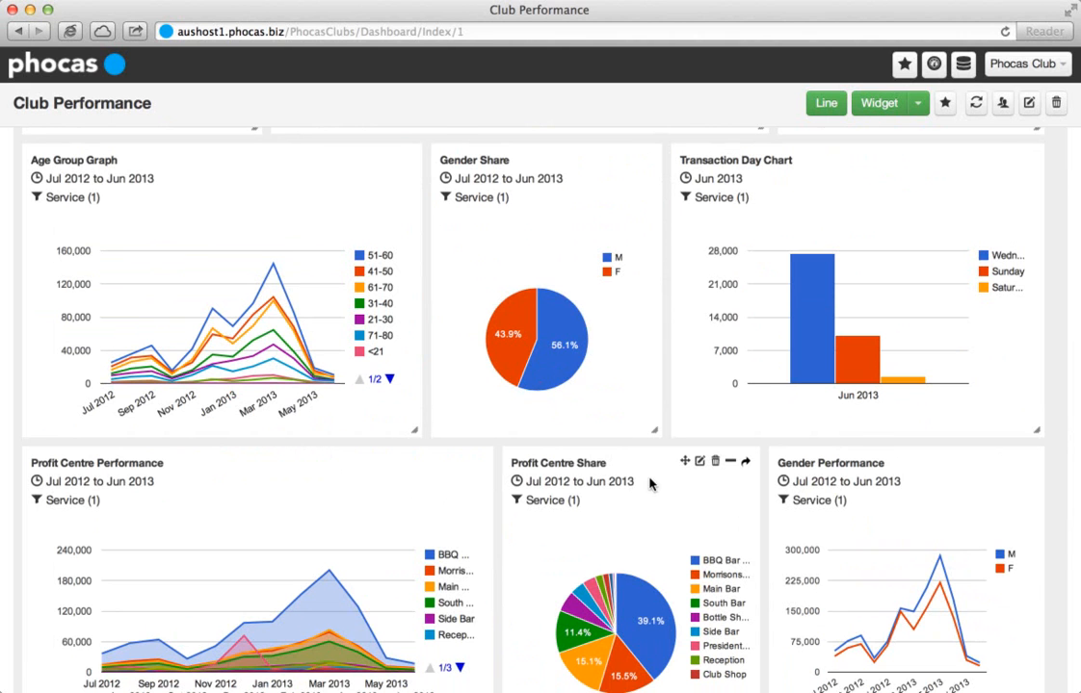
scroll(650, 485, "down", 1)
mouse_move(635, 586)
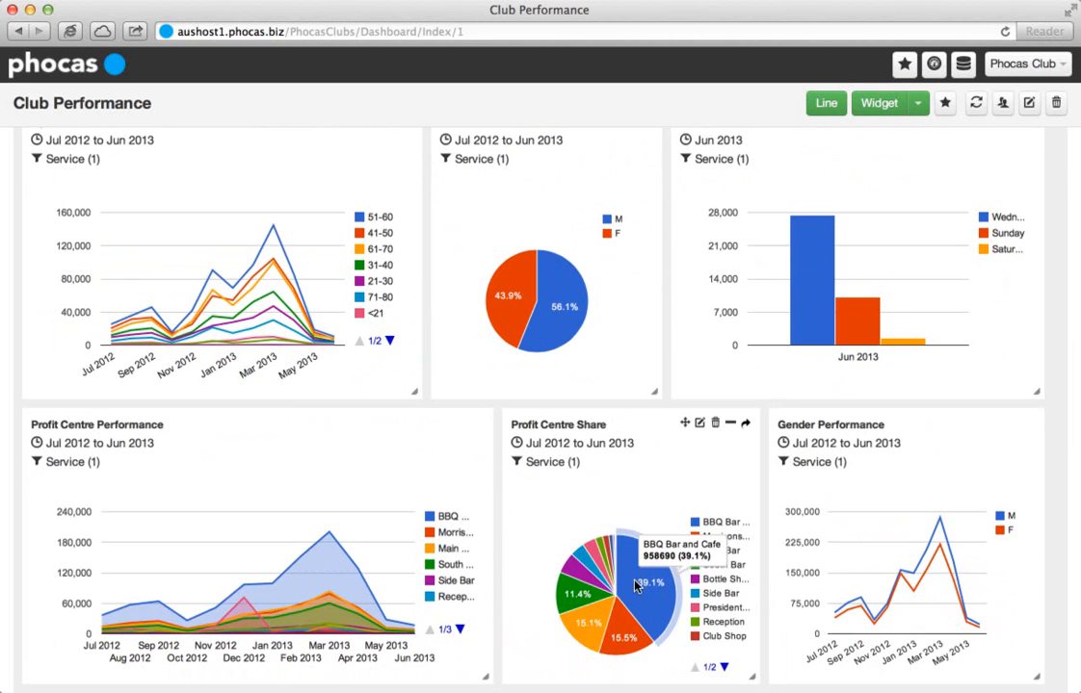
mouse_move(584, 642)
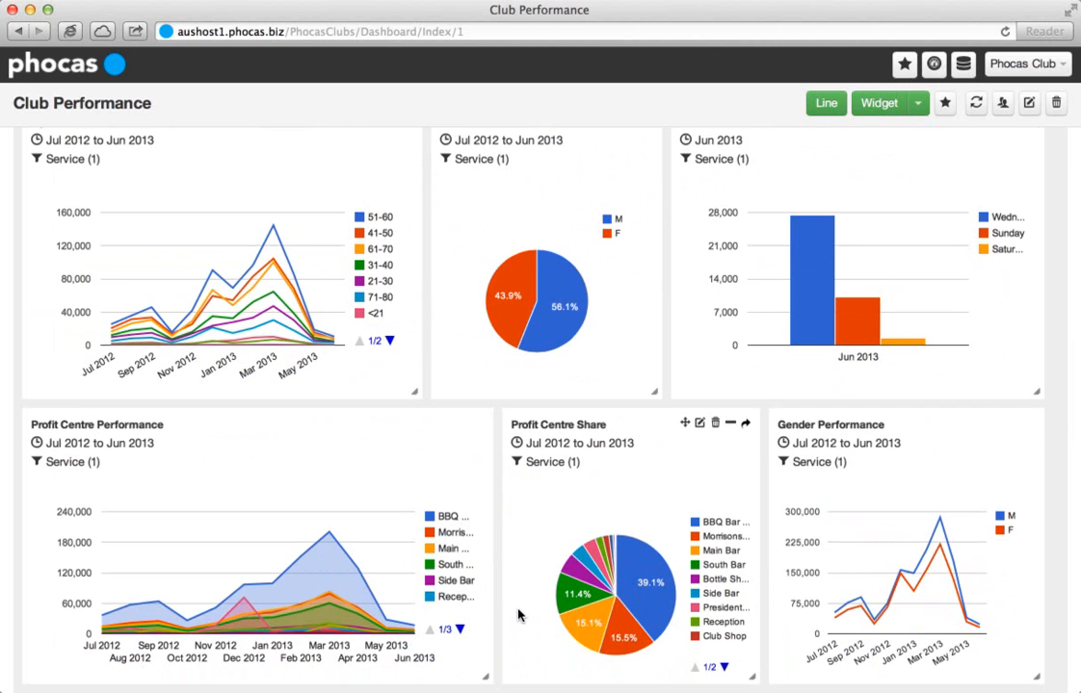
scroll(454, 533, "up", 6)
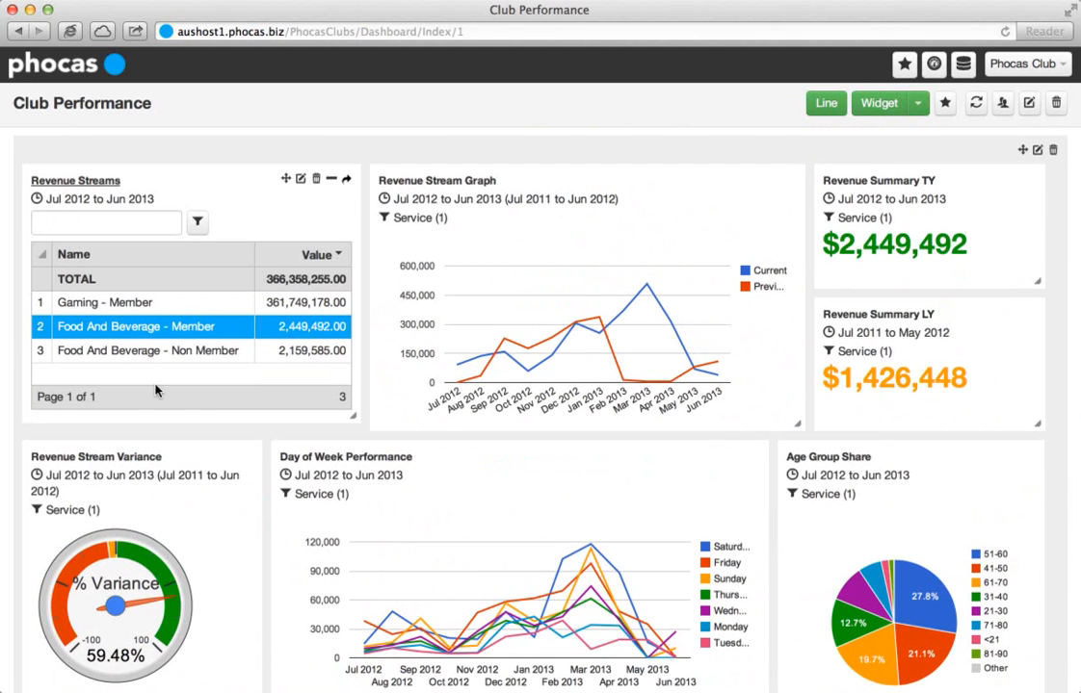
left_click(176, 330)
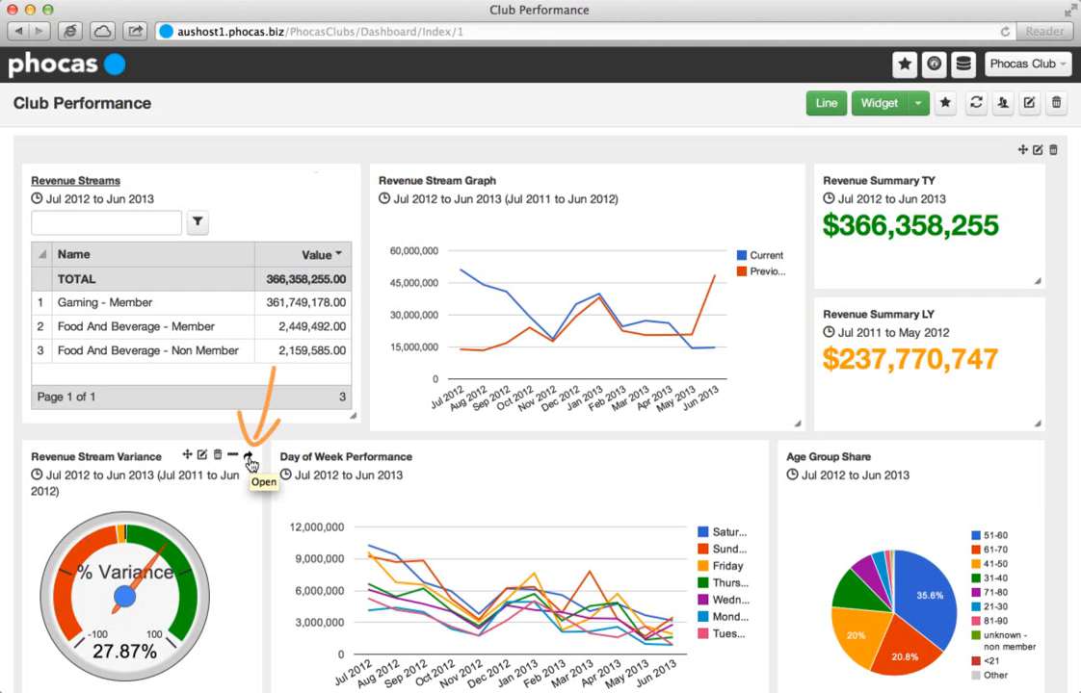
Open the data behind the Revenue Stream Variance widget and display it by Period for the Last 3 Months.
left_click(250, 459)
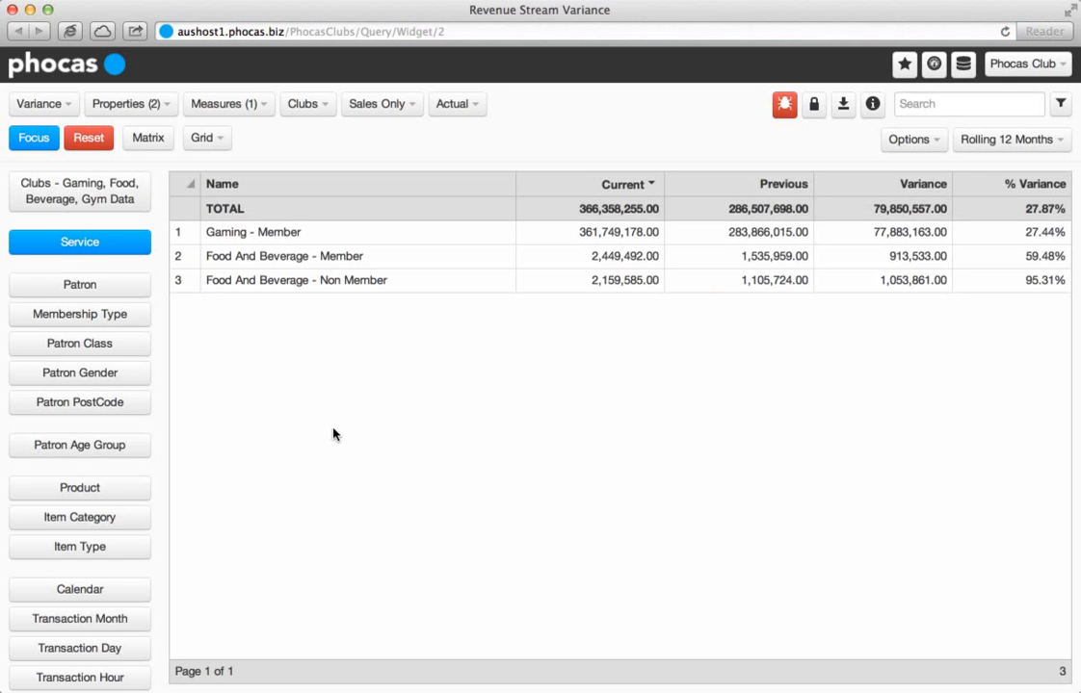
left_click(72, 107)
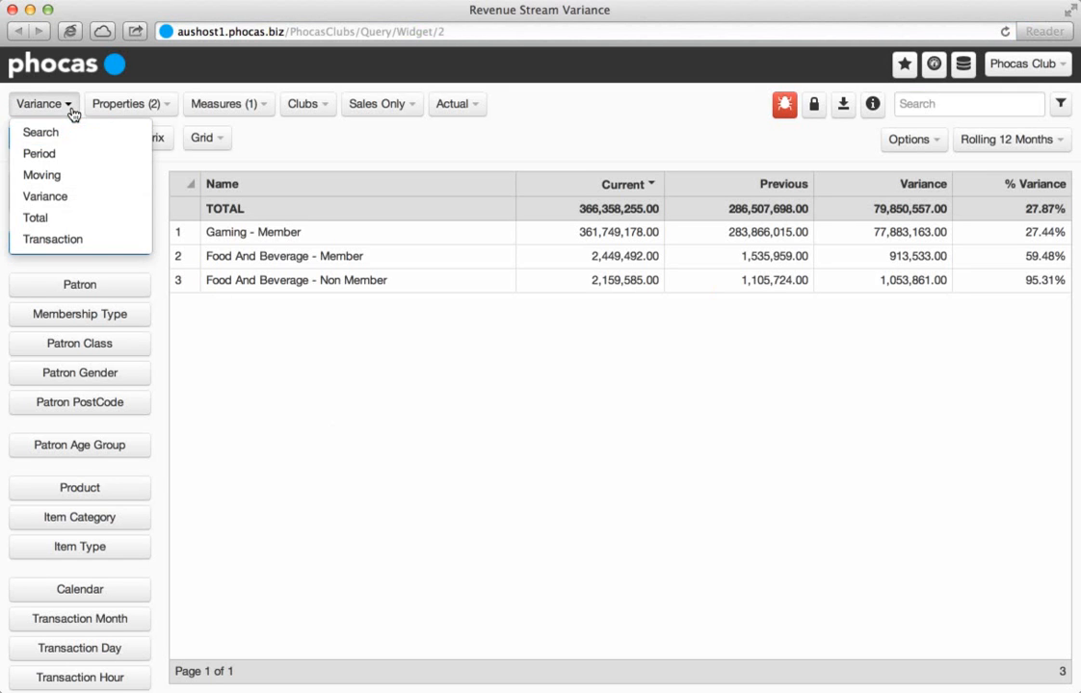
left_click(72, 153)
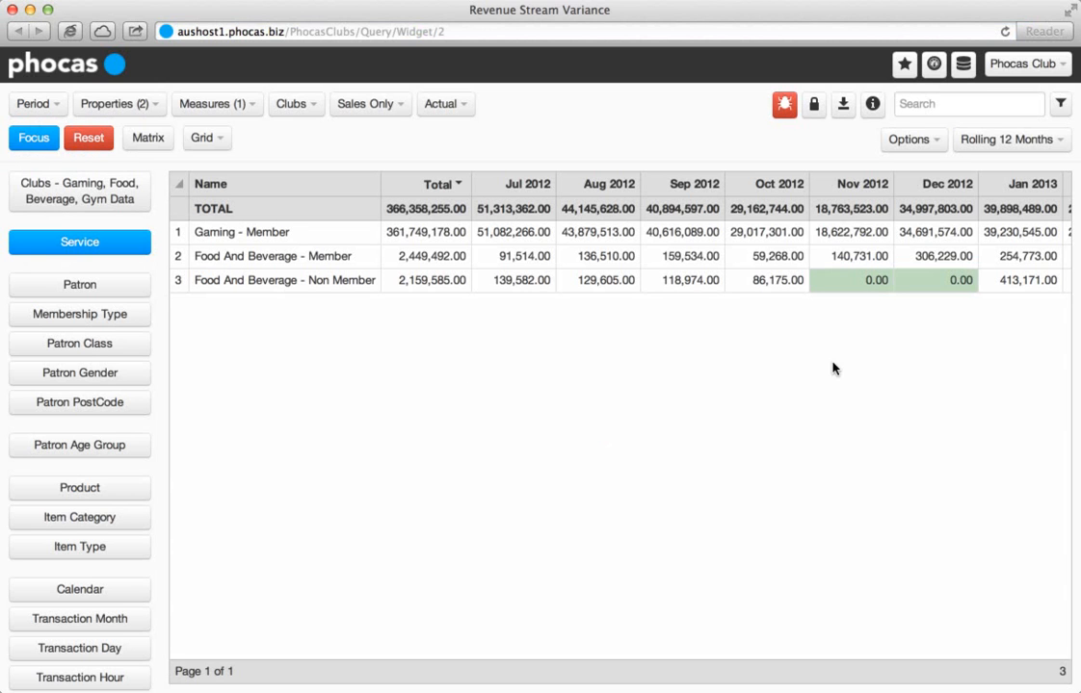
left_click(1059, 144)
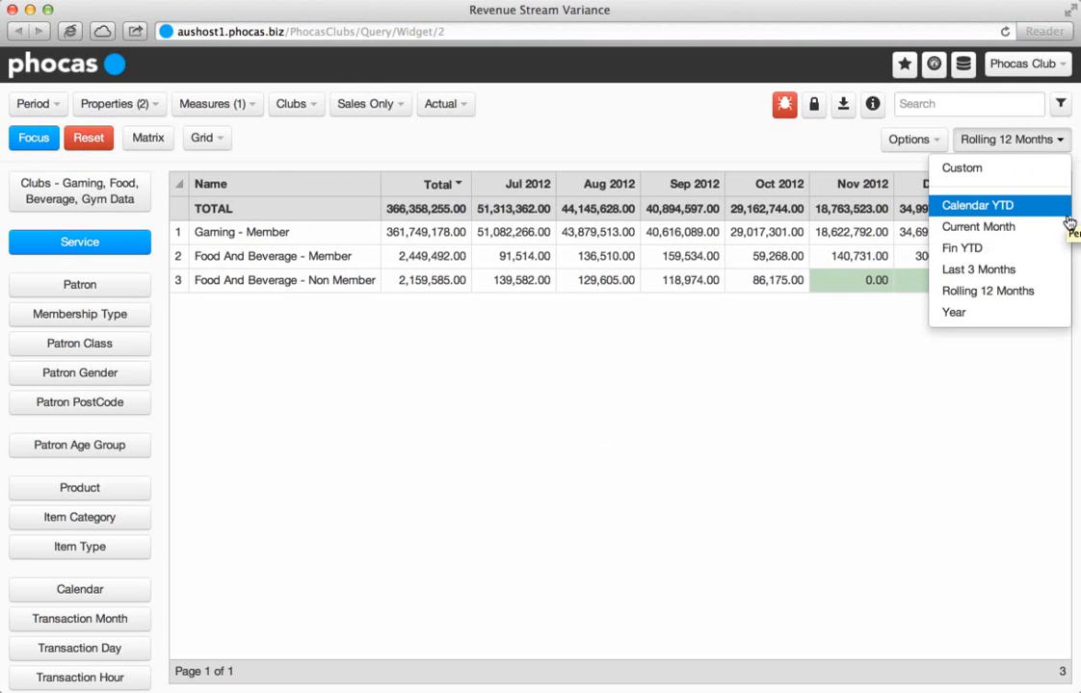
left_click(1051, 270)
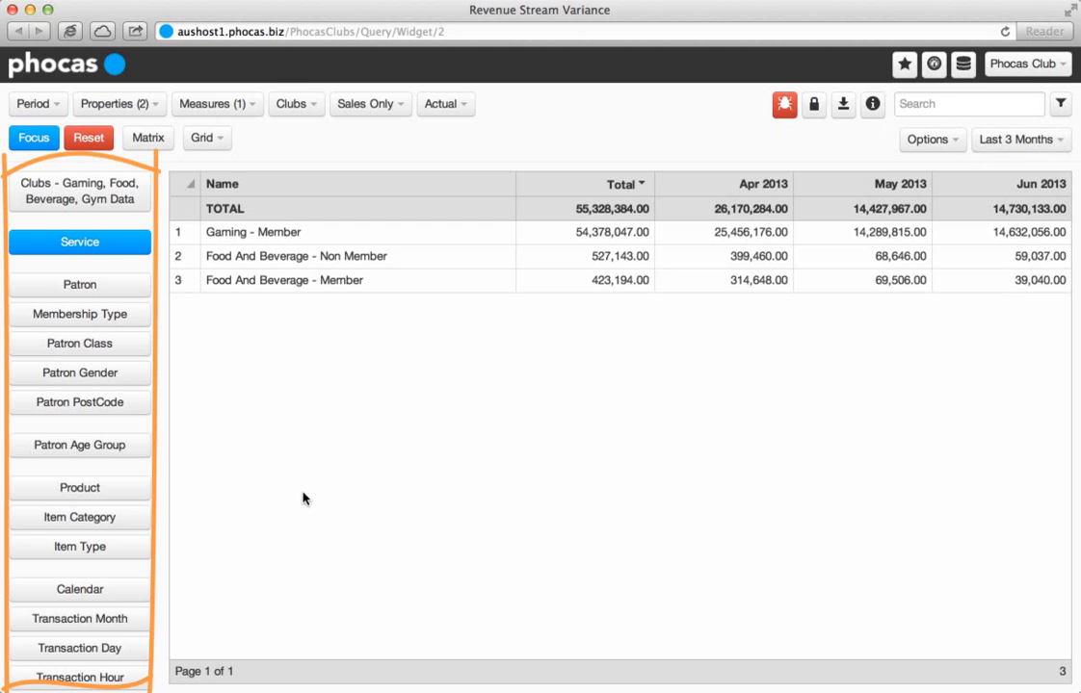
Break the revenue down by Product and Profit Centre, finishing with the Patron breakdown.
left_click(144, 491)
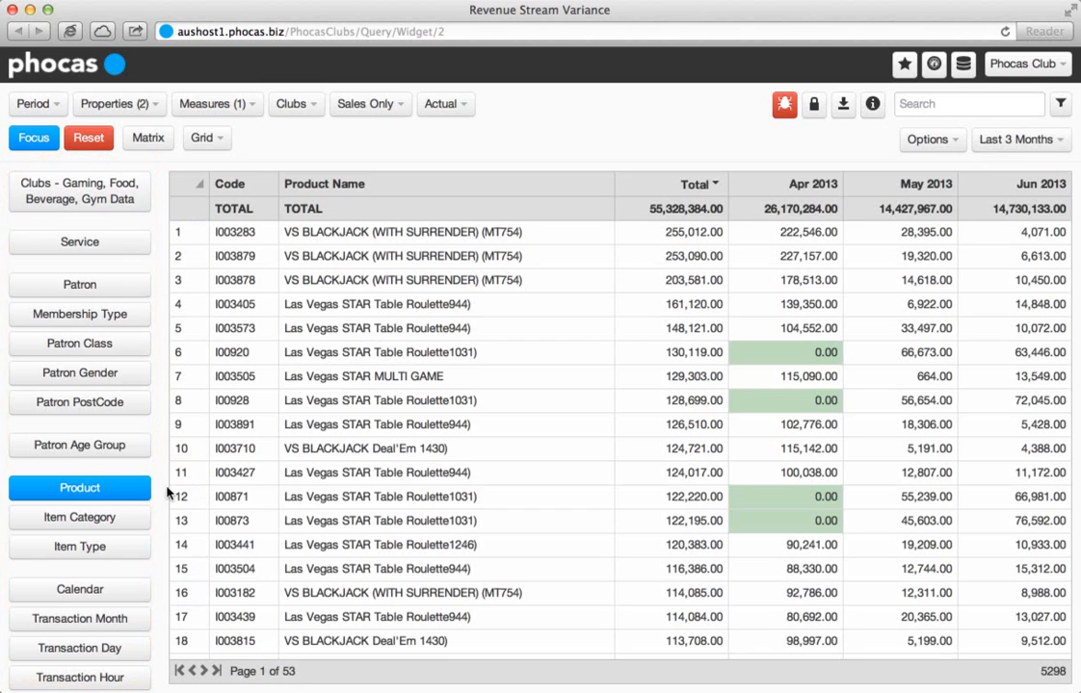
scroll(130, 496, "down", 3)
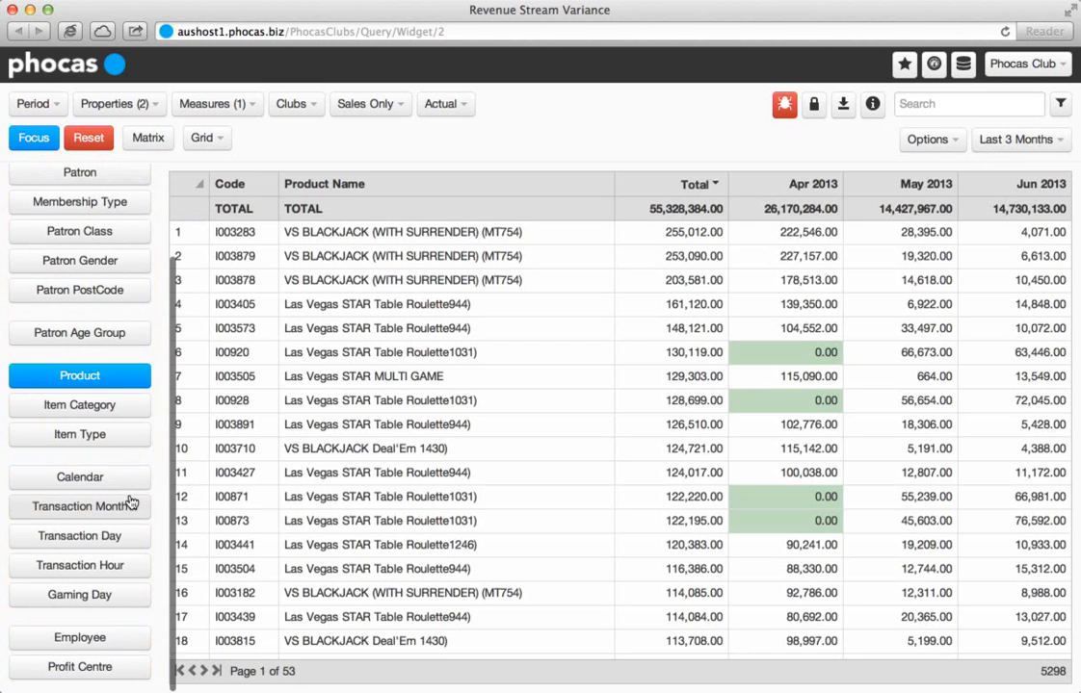
left_click(114, 668)
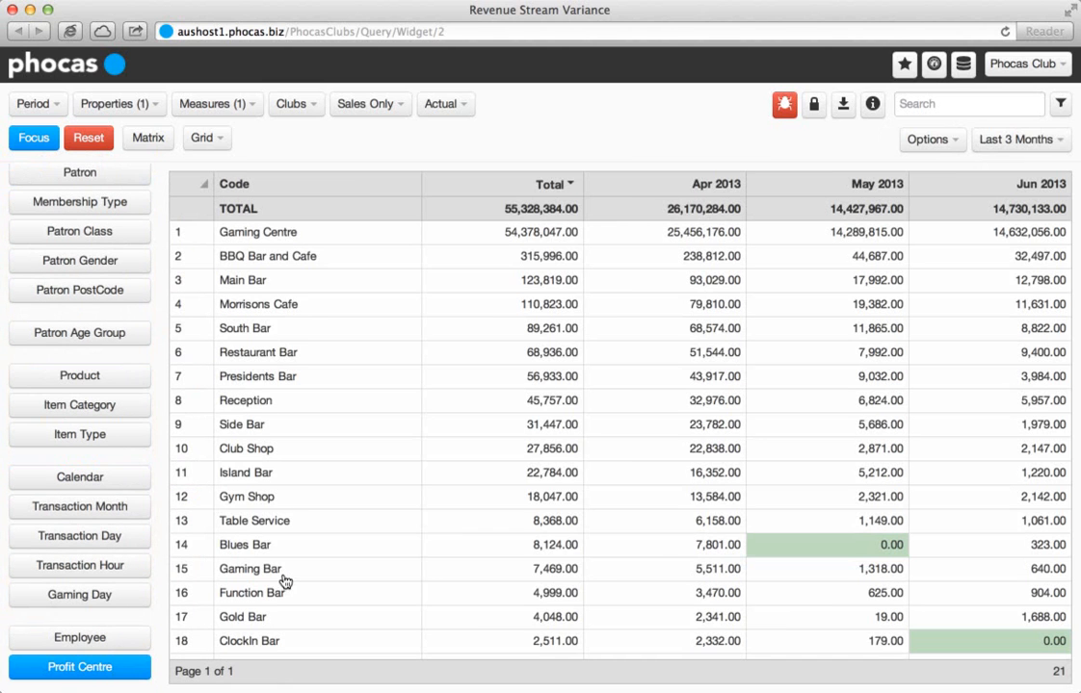
scroll(127, 505, "up", 3)
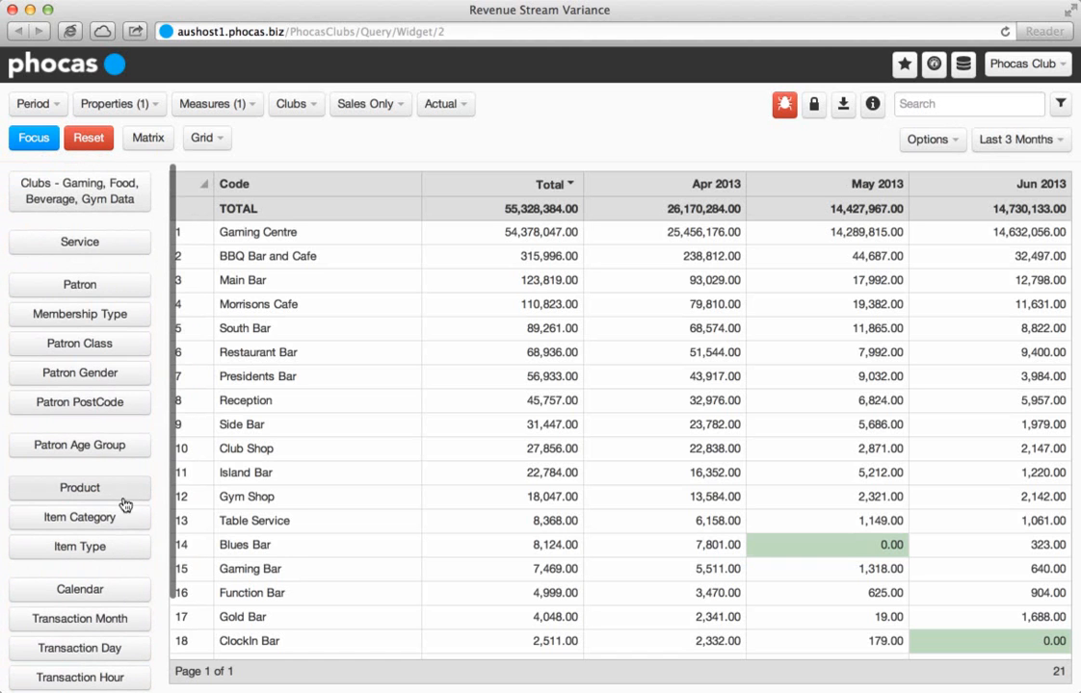
left_click(129, 294)
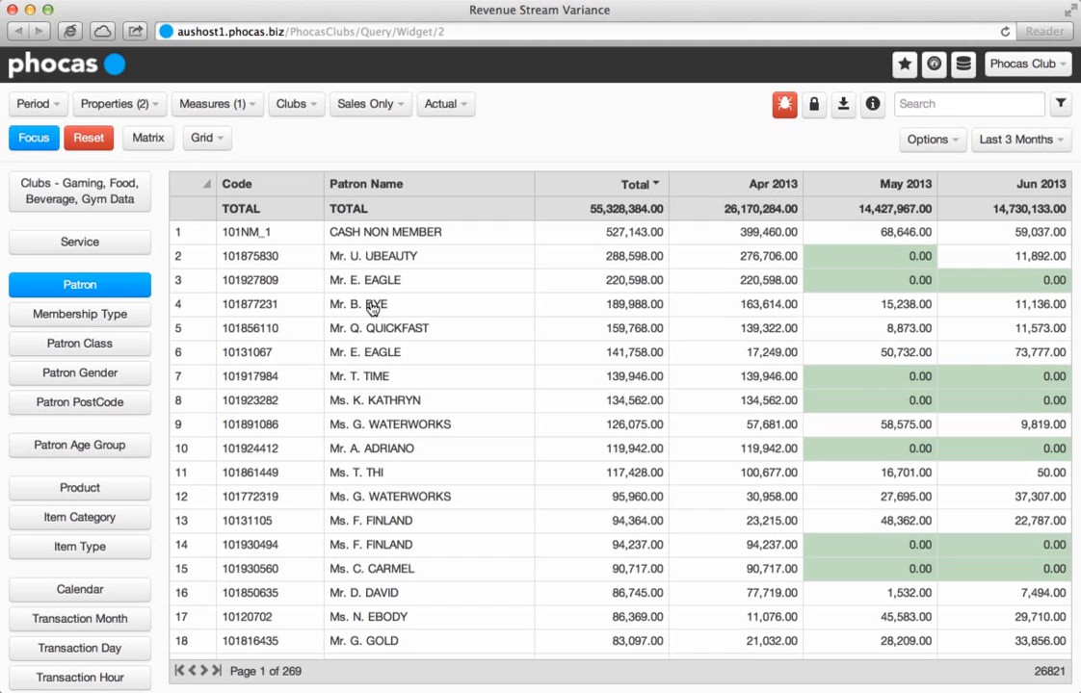
left_click(257, 114)
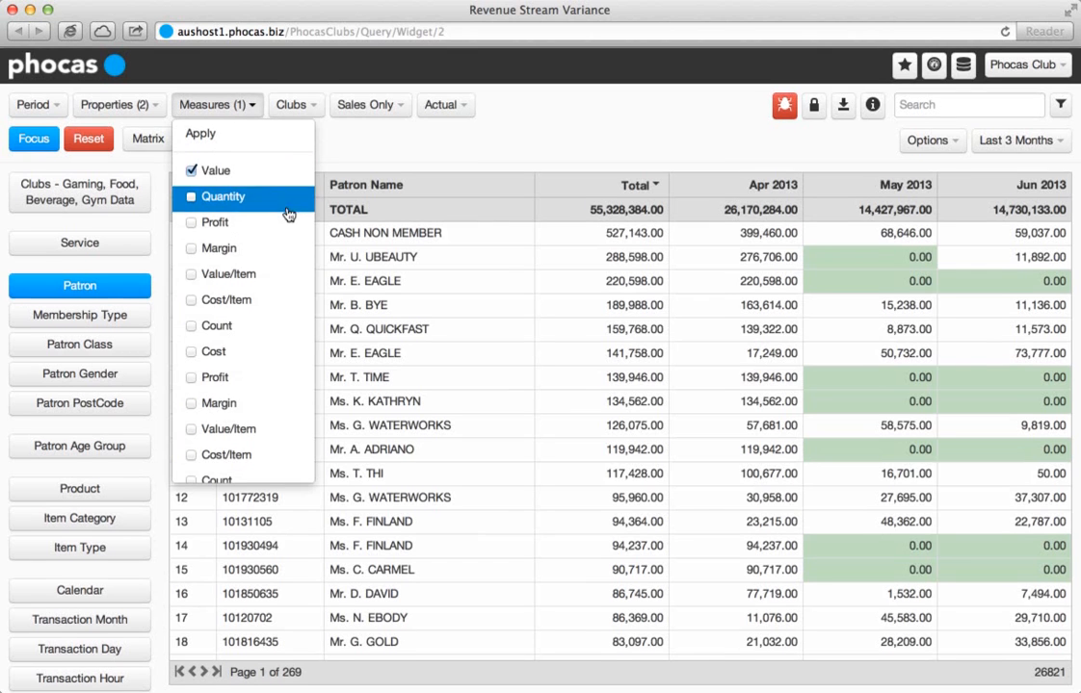
scroll(288, 206, "down", 5)
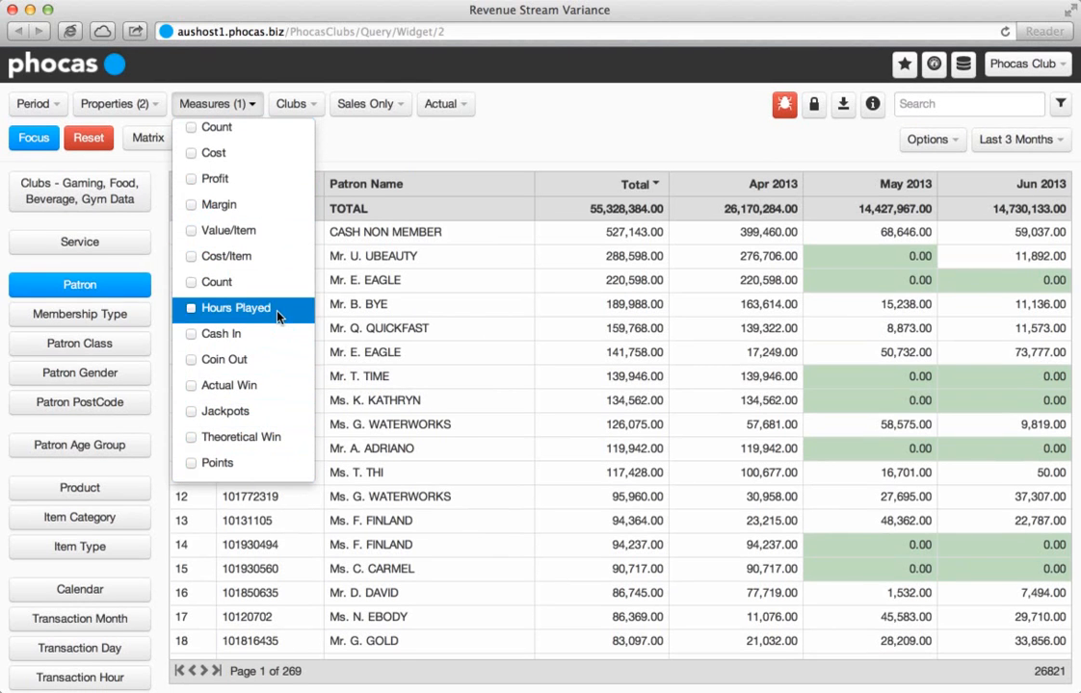
left_click(374, 168)
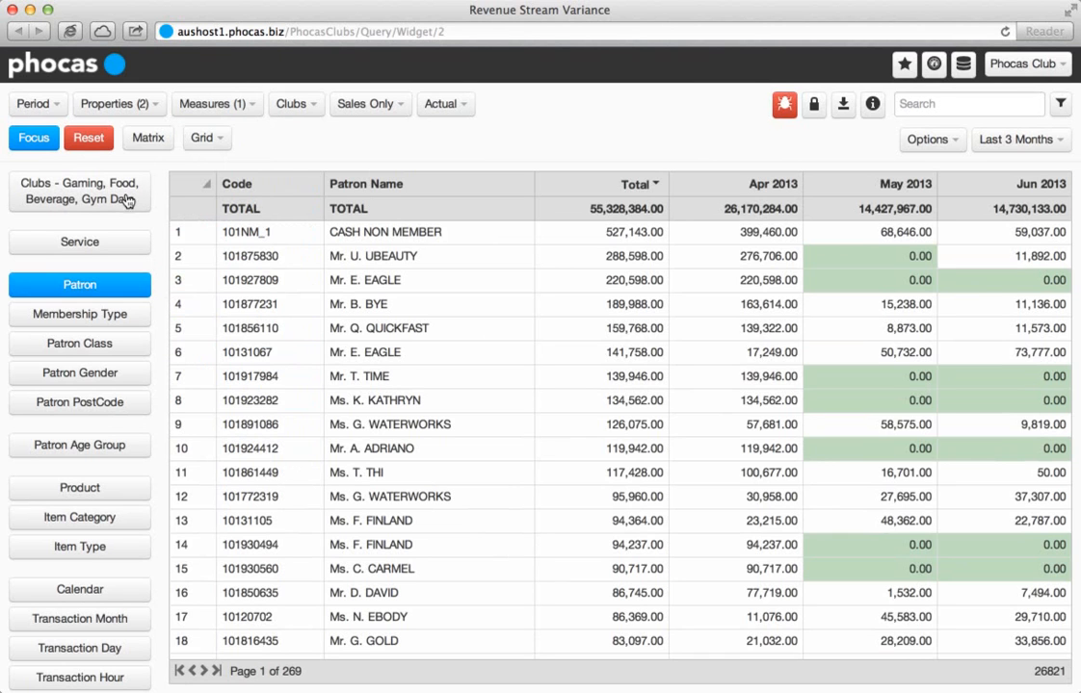
Reset the query and select Gaming - Member in the Service breakdown.
left_click(96, 145)
left_click(94, 183)
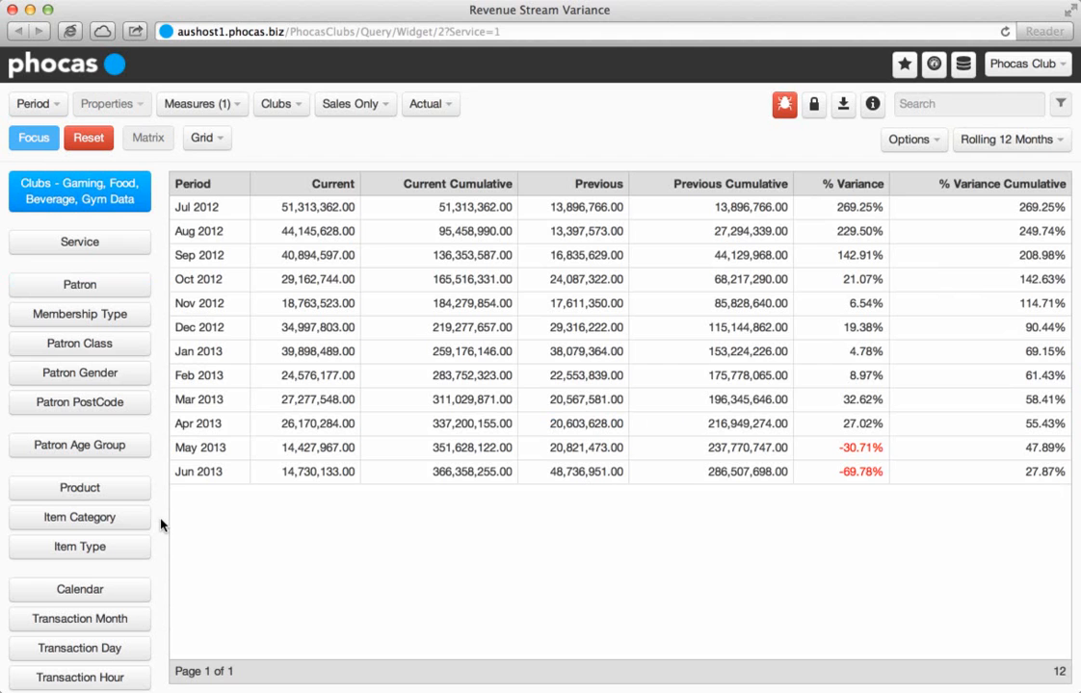
left_click(132, 244)
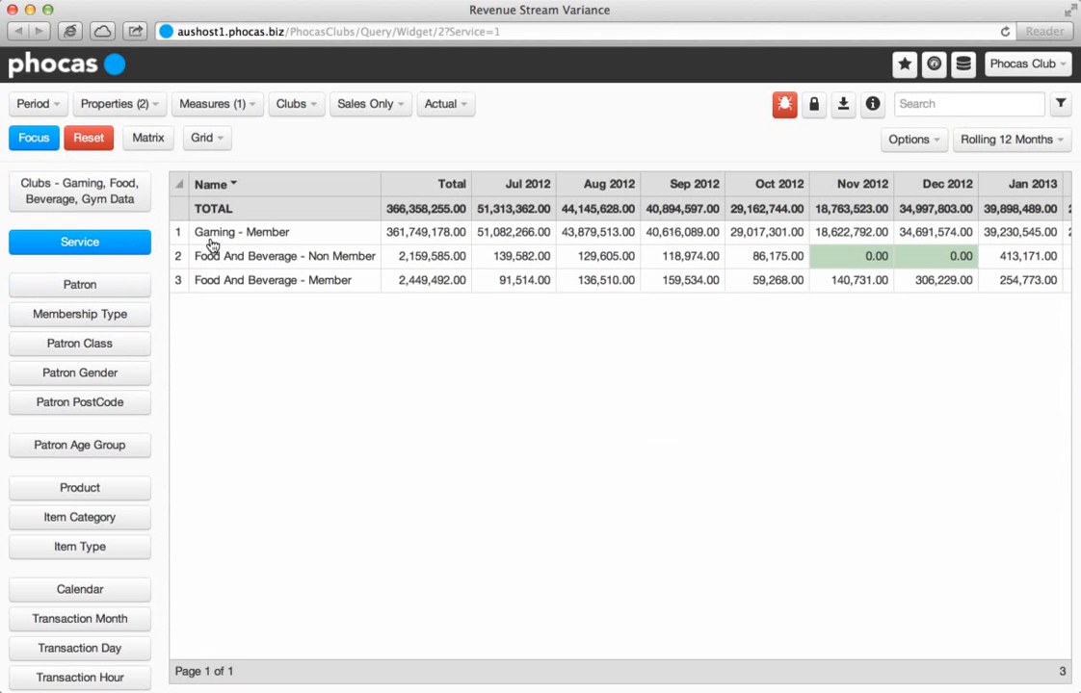
left_click(226, 235)
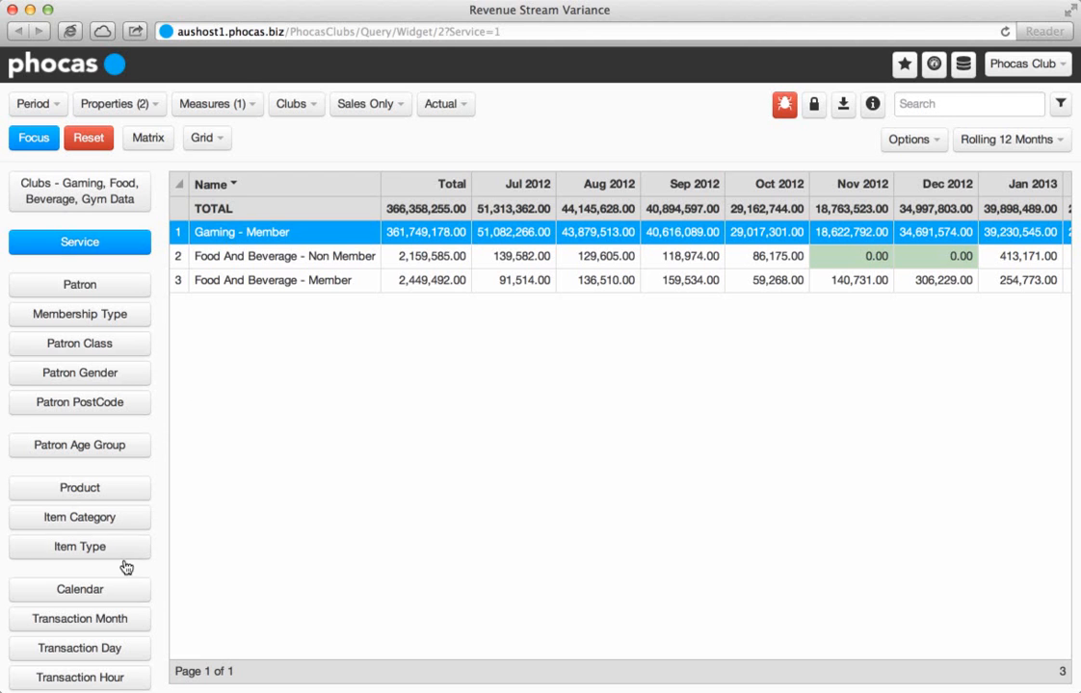
Narrow the gaming revenue to the Monday transaction day and break it down by Transaction Hour.
left_click(111, 650)
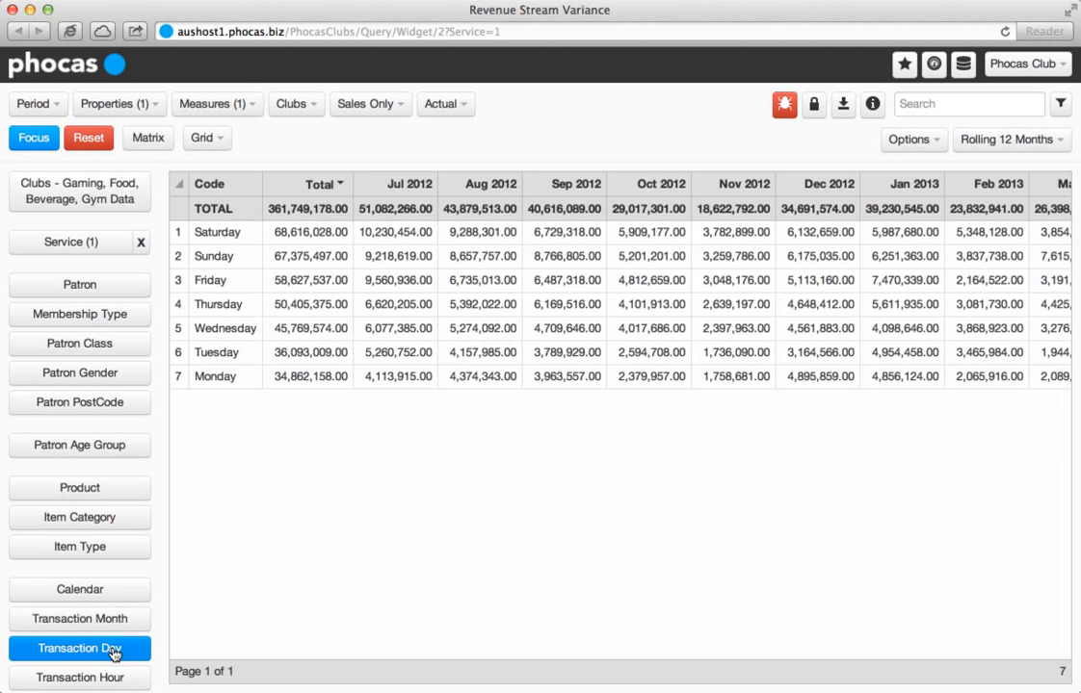
left_click(241, 384)
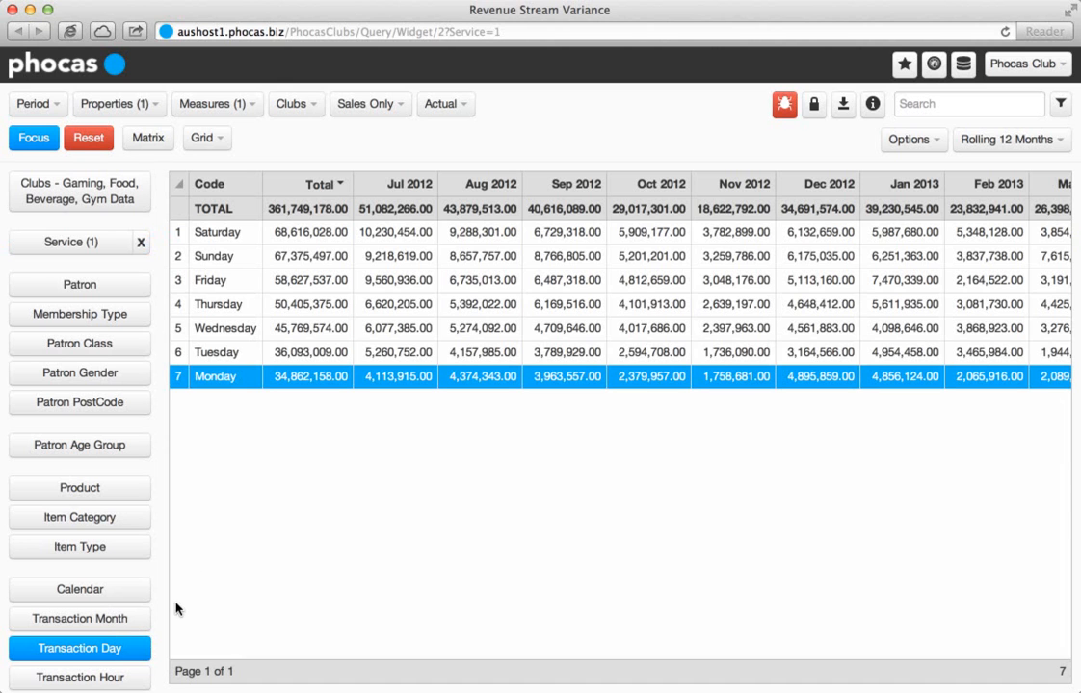
left_click(134, 679)
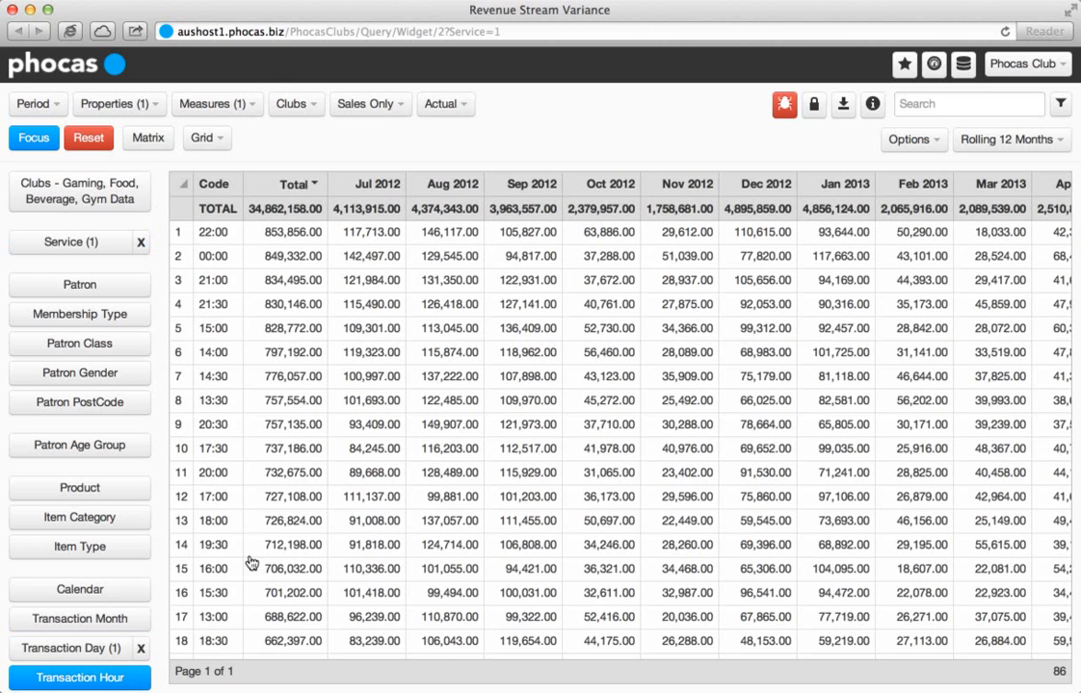
Sort the transaction hours by ascending total and select the 09:00 and 09:15 rows.
left_click(290, 184)
left_click(236, 262)
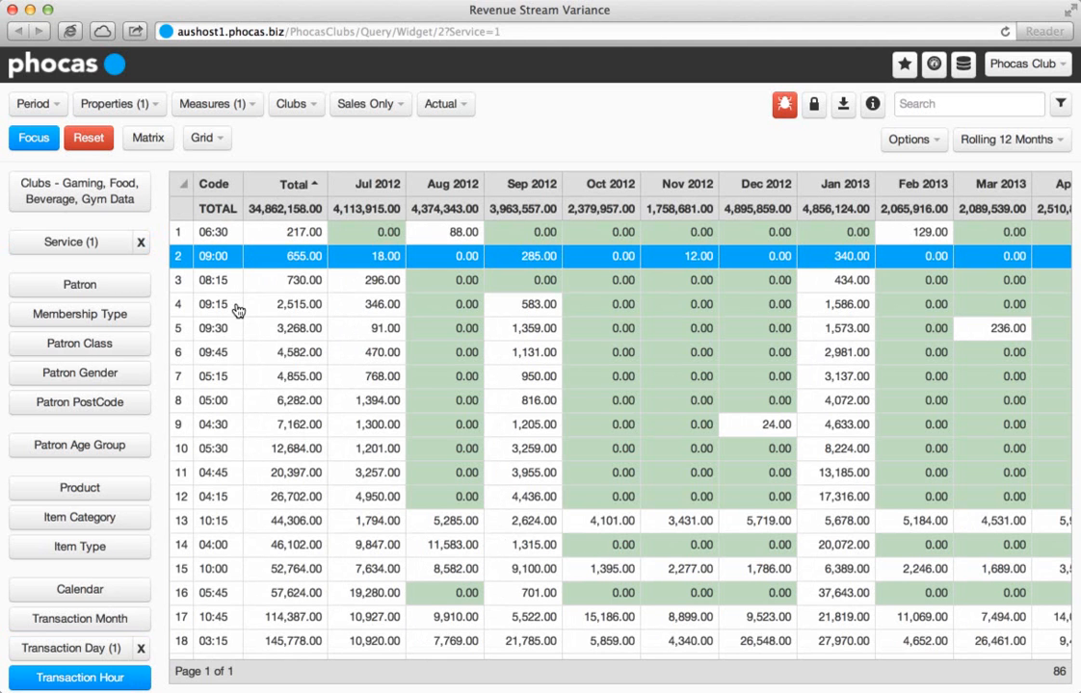
left_click(236, 306, "super")
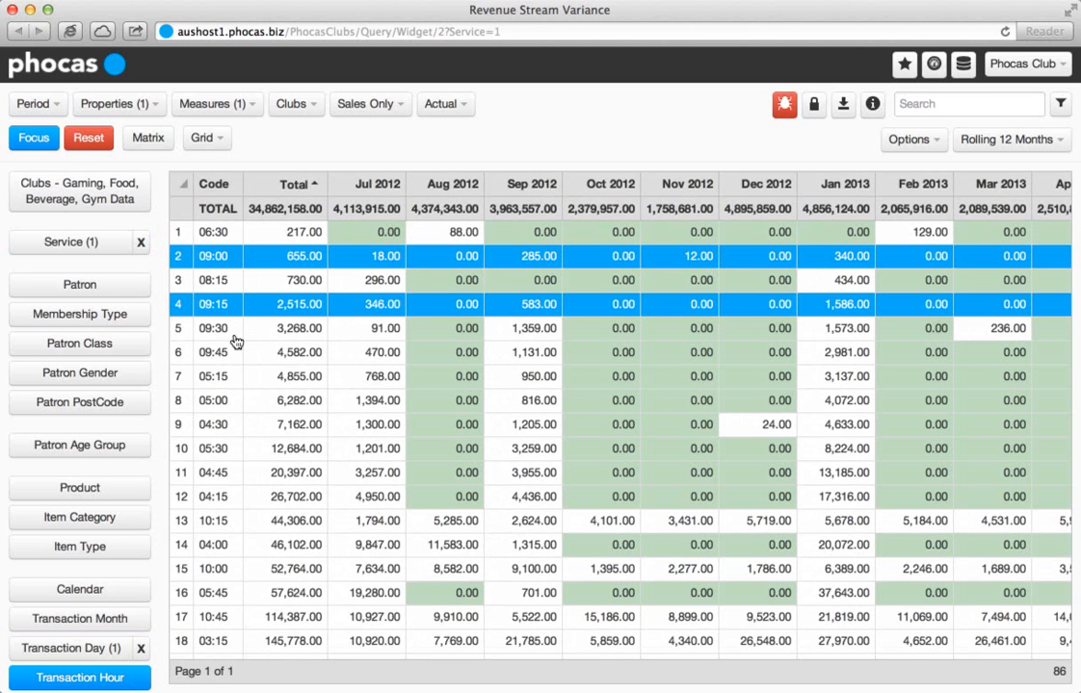
List the patrons for the selected hours, sorted by descending total.
left_click(115, 291)
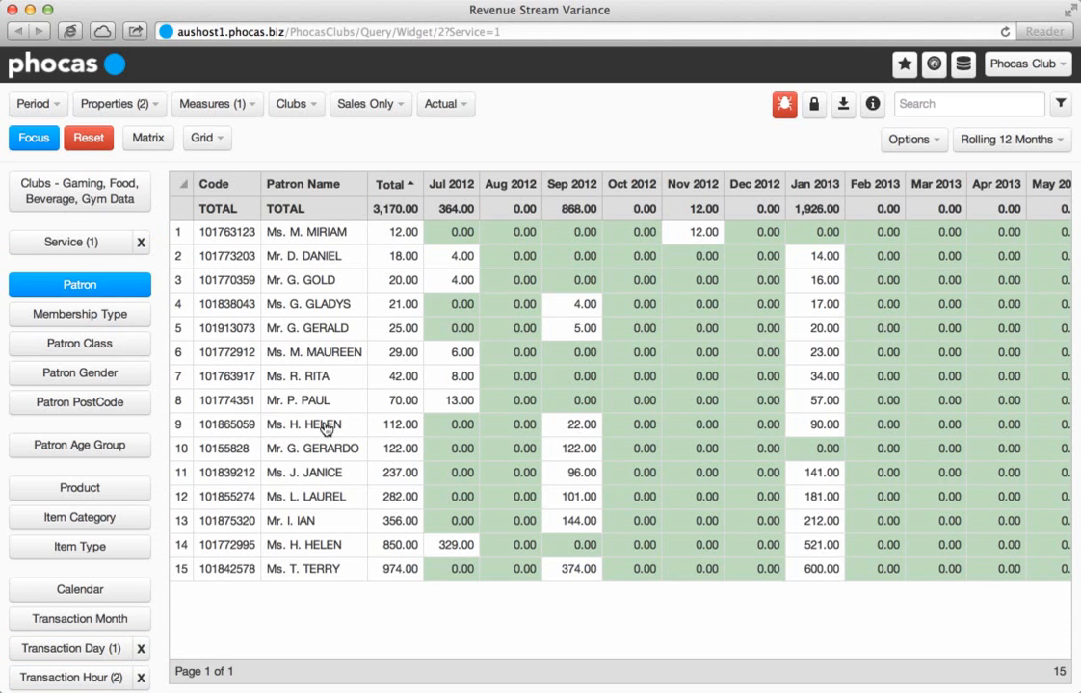
left_click(394, 189)
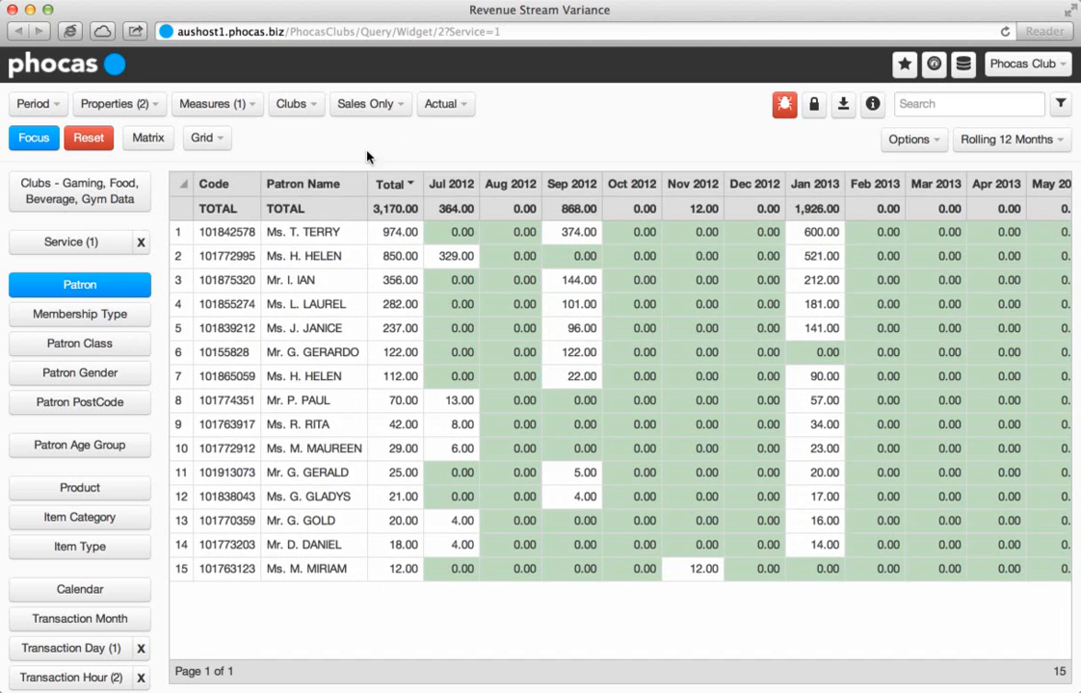
Reset the query and break the revenue down by Profit Centre.
left_click(92, 140)
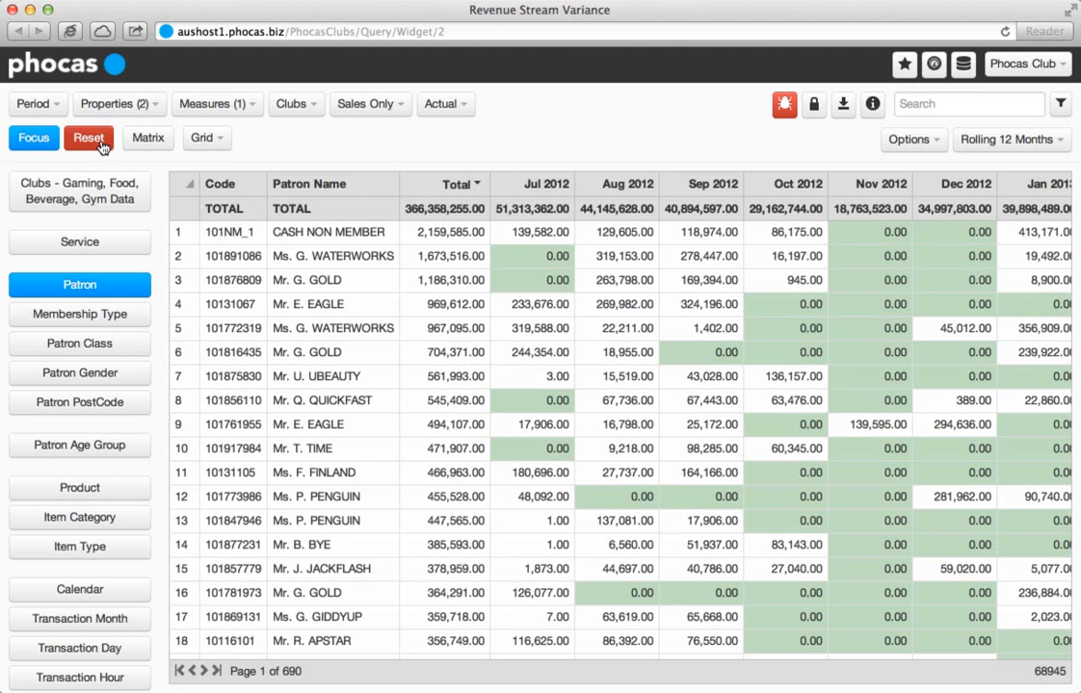
scroll(133, 262, "down", 3)
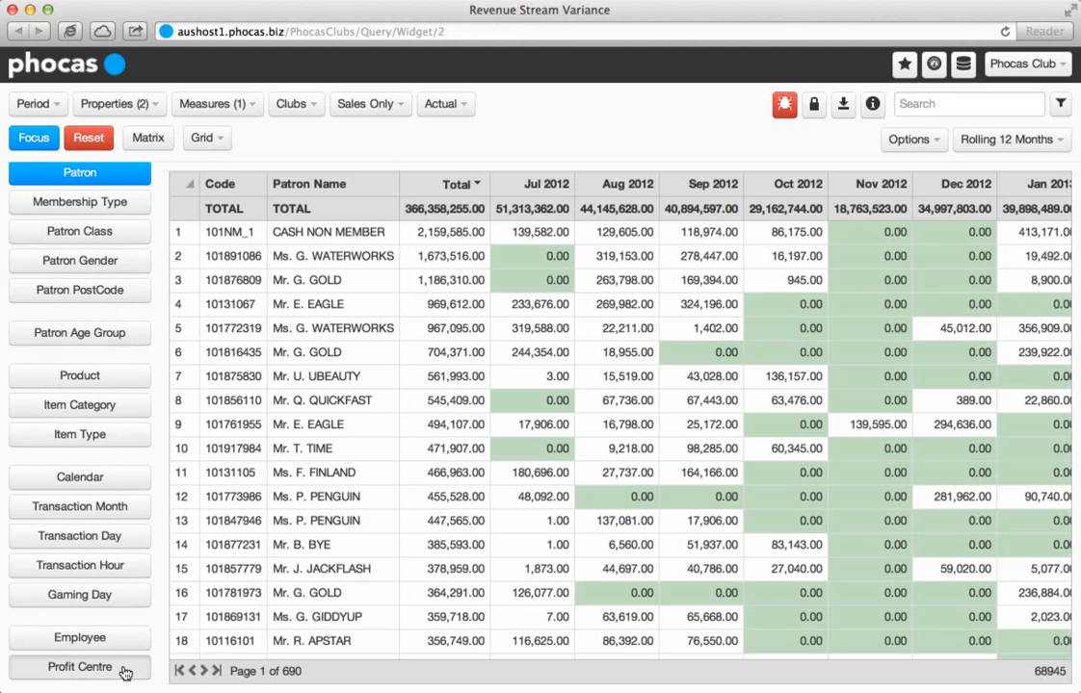
left_click(80, 667)
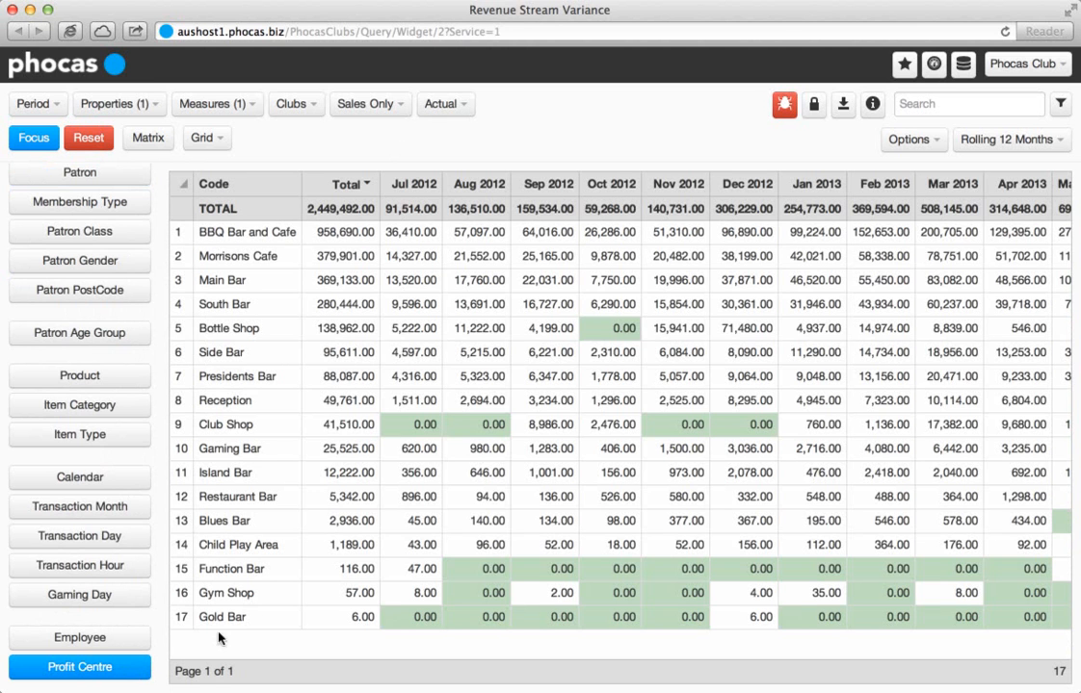
Compare Main Bar, South Bar and Presidents Bar in a matrix broken down by Patron Age Group.
left_click(270, 280)
left_click(267, 305, "super")
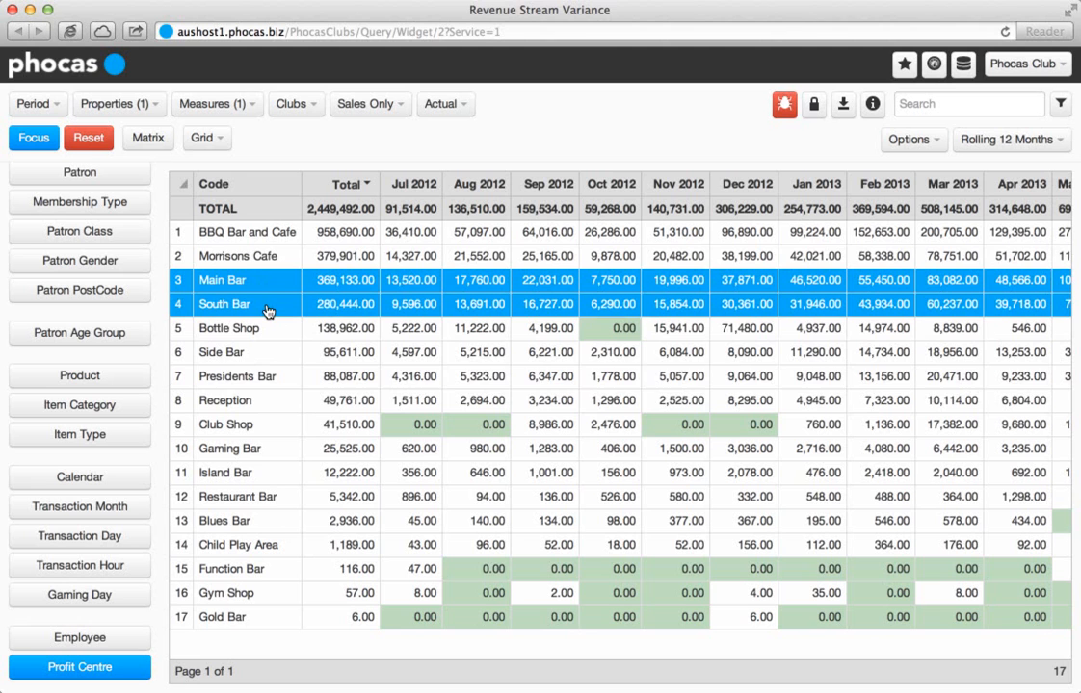
left_click(270, 378, "super")
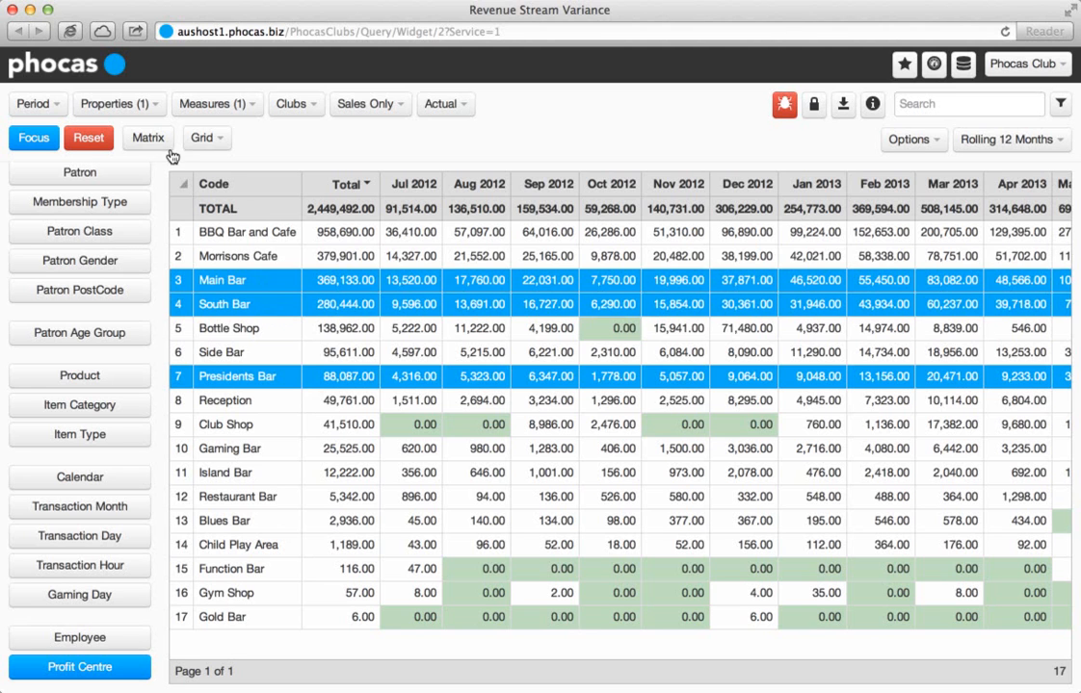
left_click(149, 138)
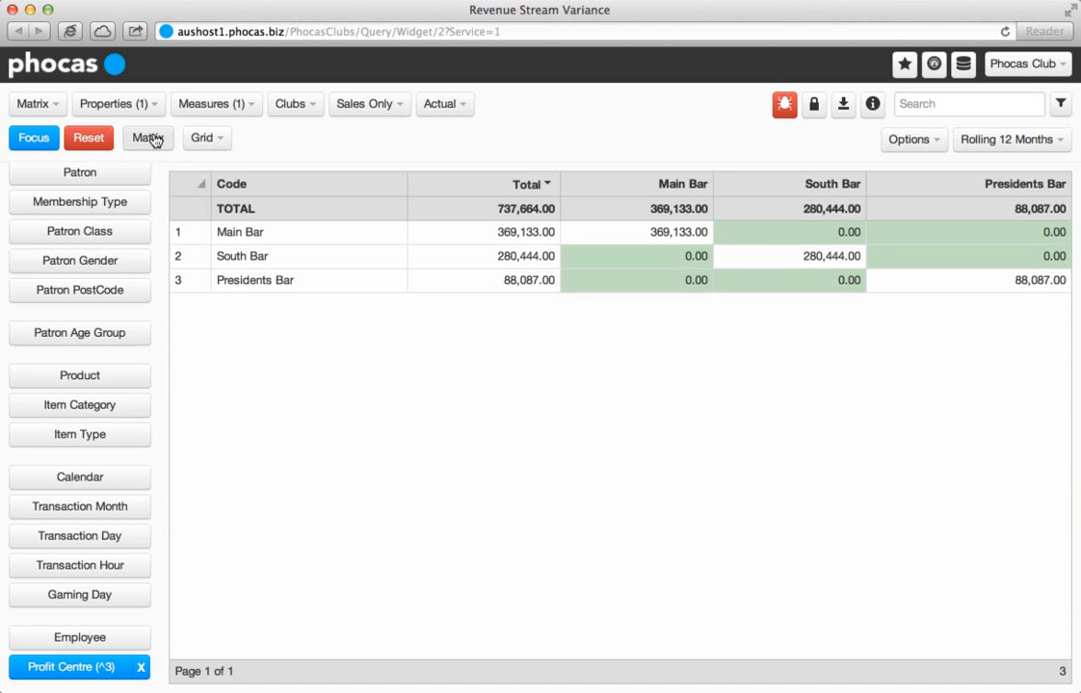
left_click(120, 332)
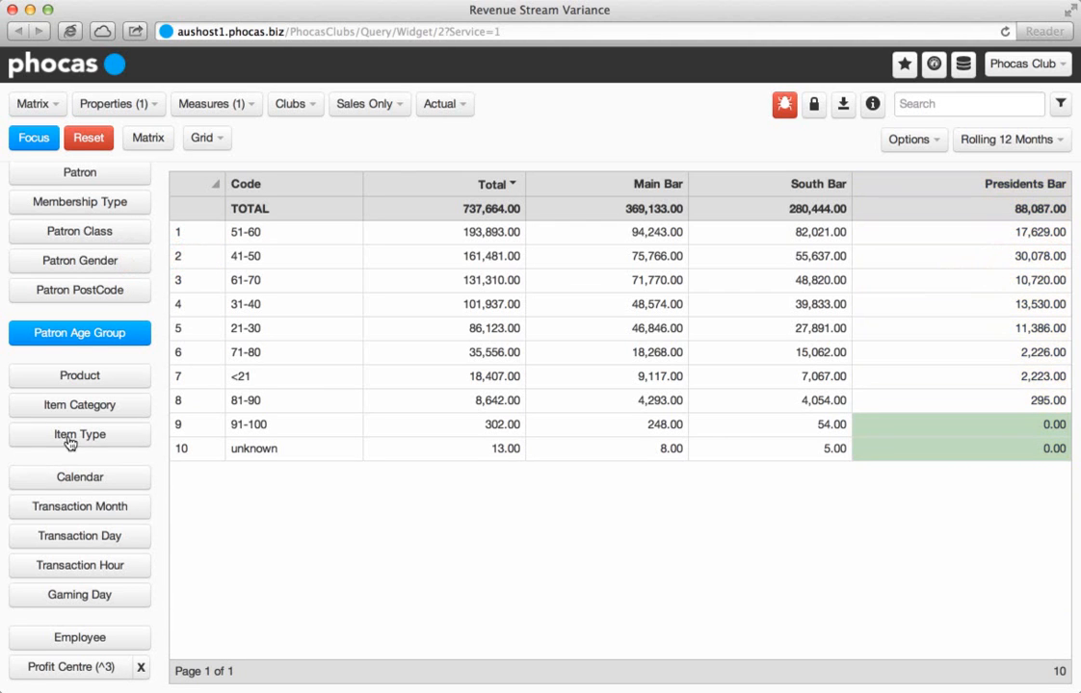
Reset the query to the overall club data and open the saved favourite Gold Tier (Spend < $300K but > $200K).
left_click(92, 146)
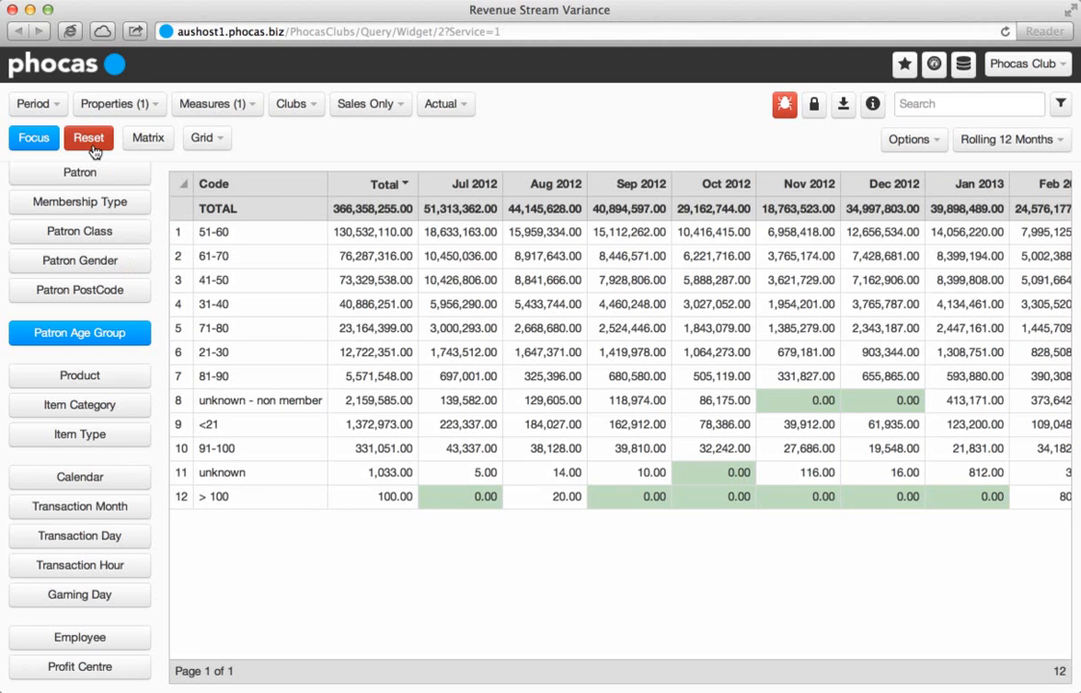
left_click(92, 185)
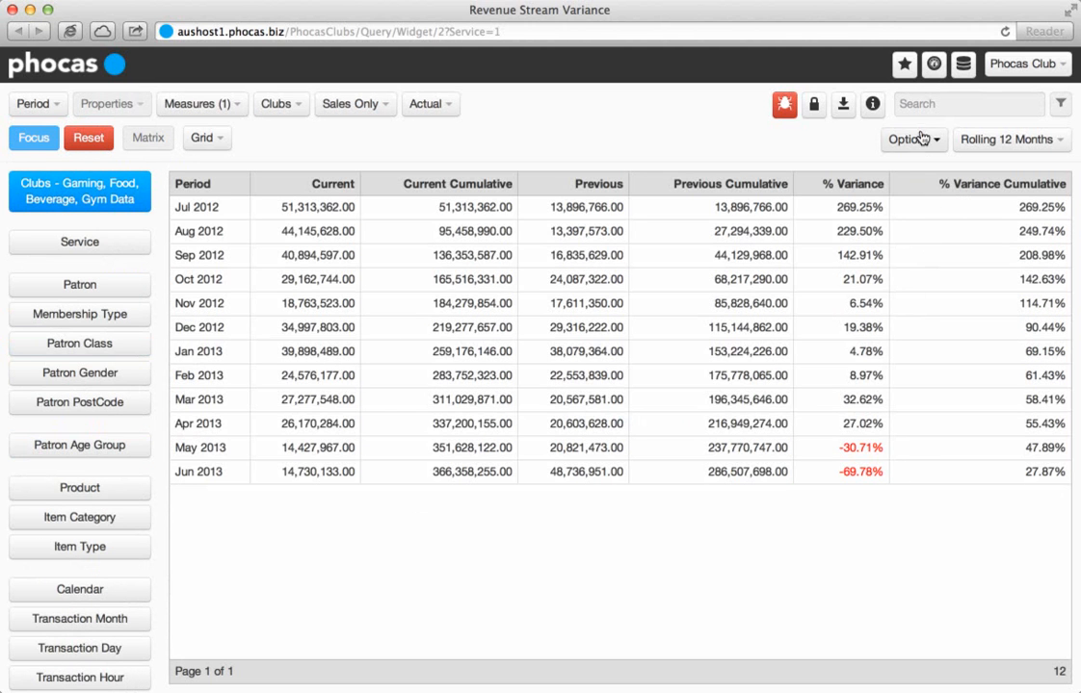
left_click(905, 66)
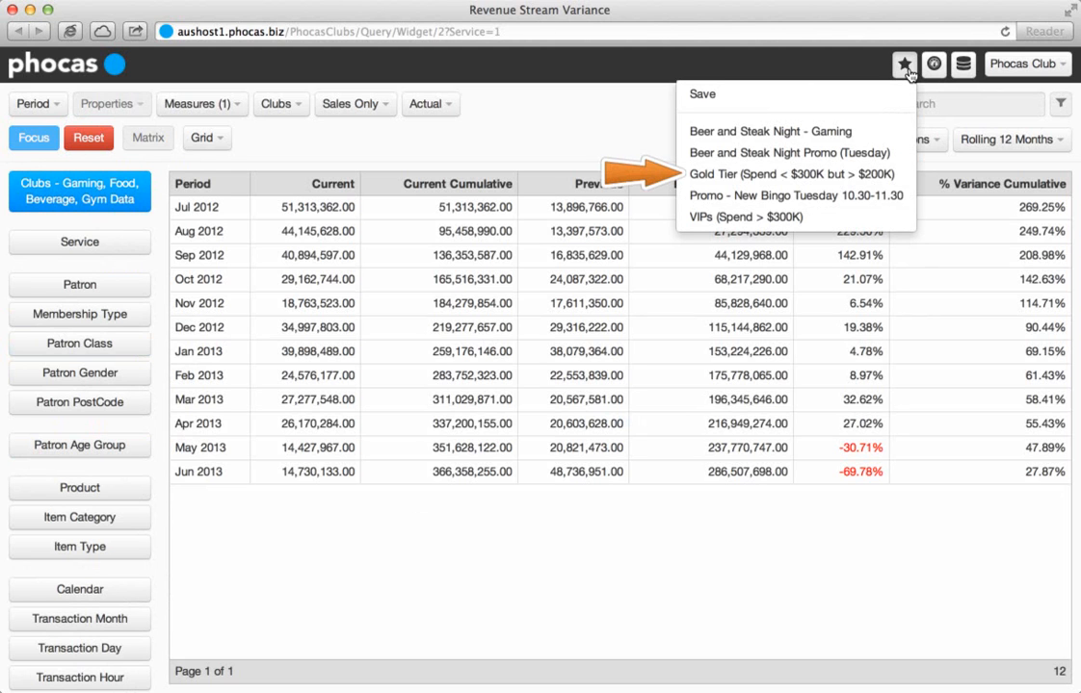
left_click(901, 177)
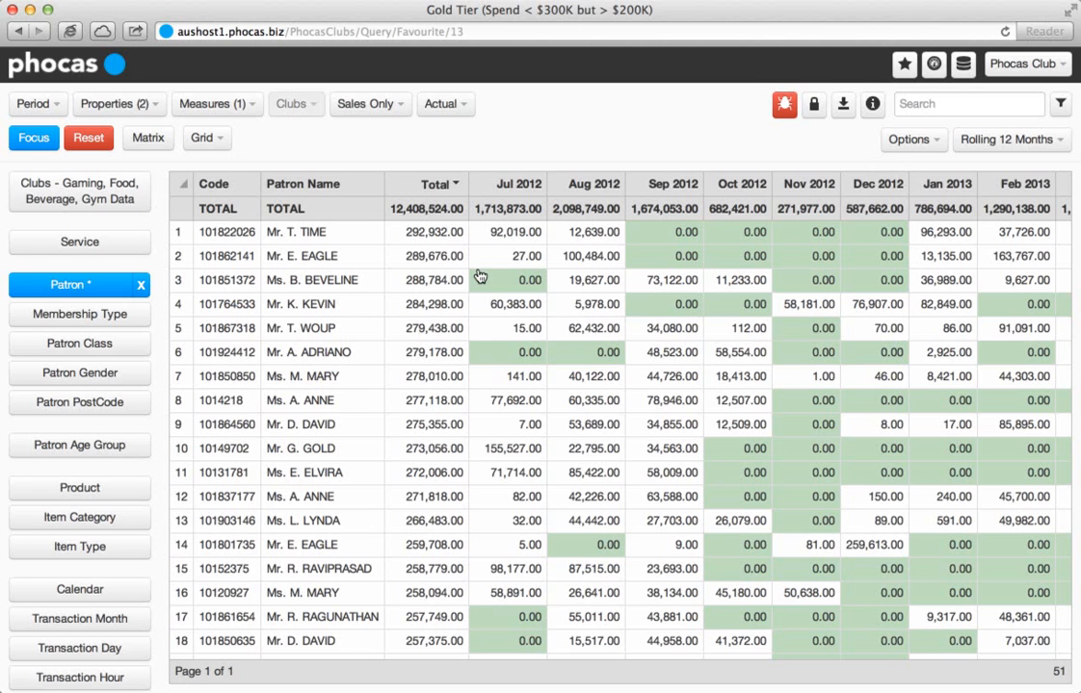
Focus on the patron in row 5 and list the products behind their Food And Beverage - Member spend.
left_click(376, 333)
left_click(137, 241)
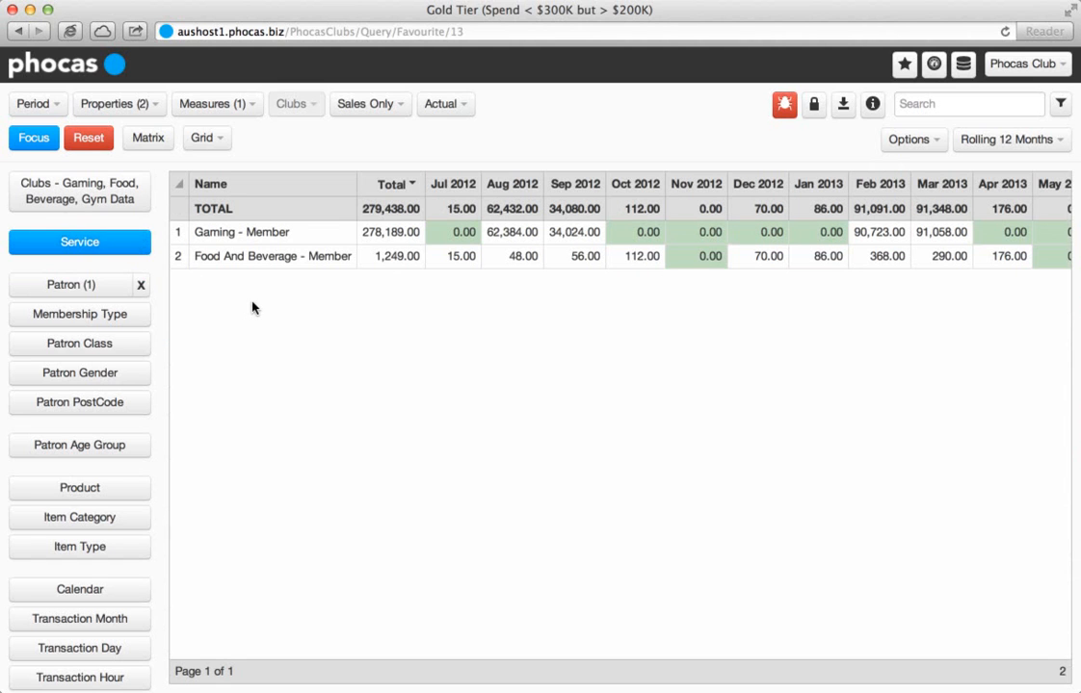
left_click(261, 258)
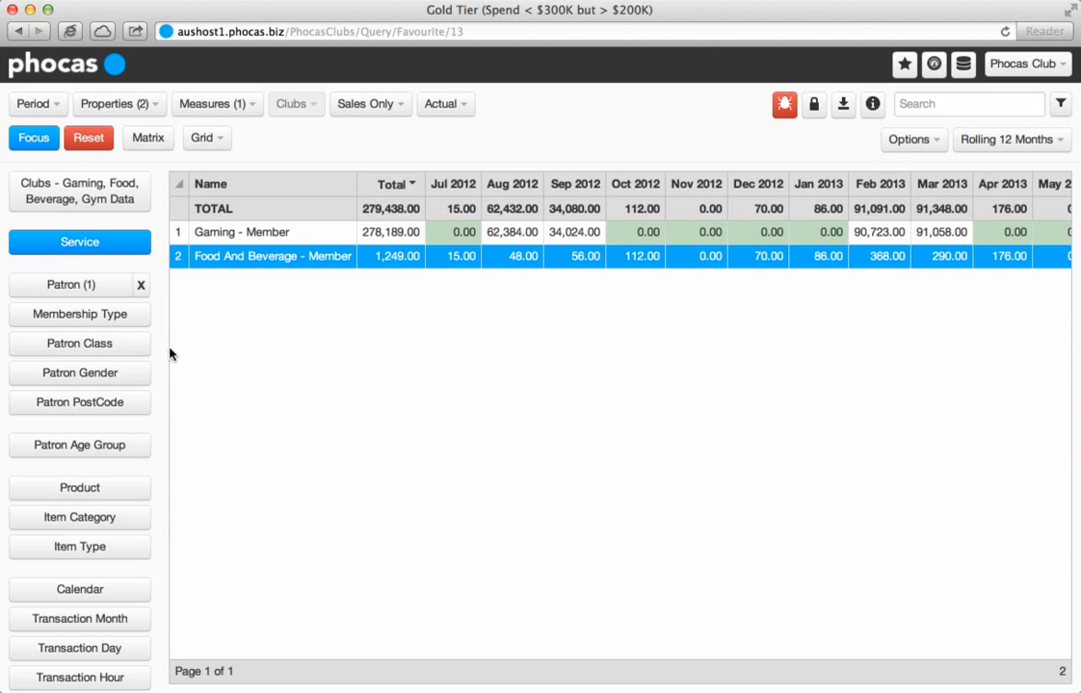
left_click(114, 495)
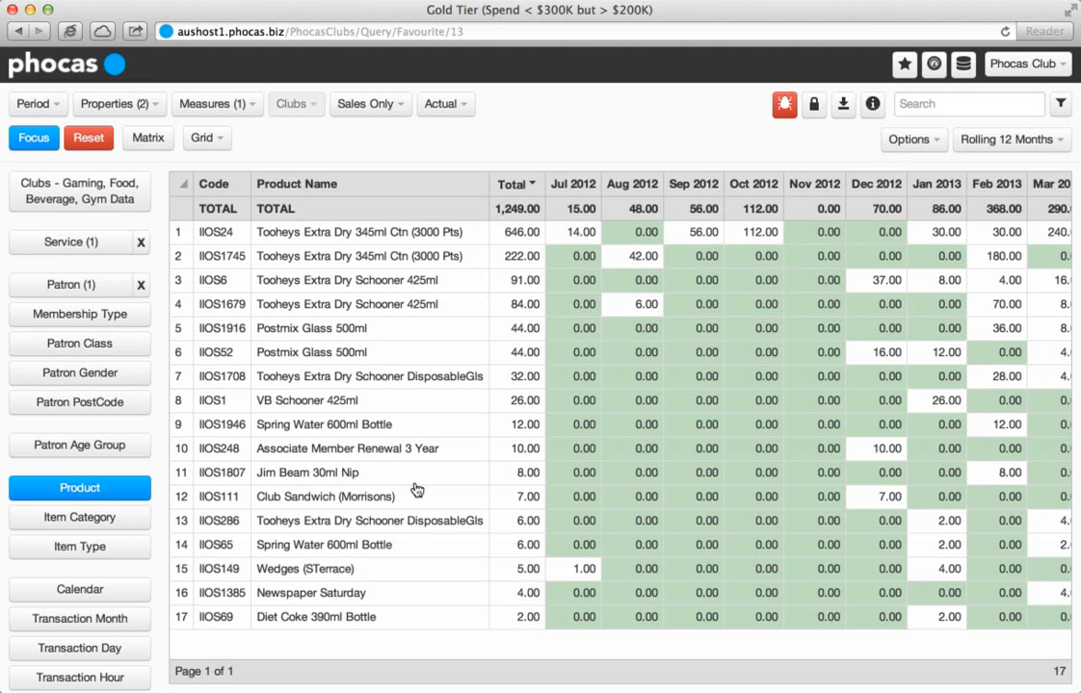
Narrow the patron's food and beverage spend to the Friday transaction day and select 15:00 in the Transaction Hour breakdown.
left_click(132, 652)
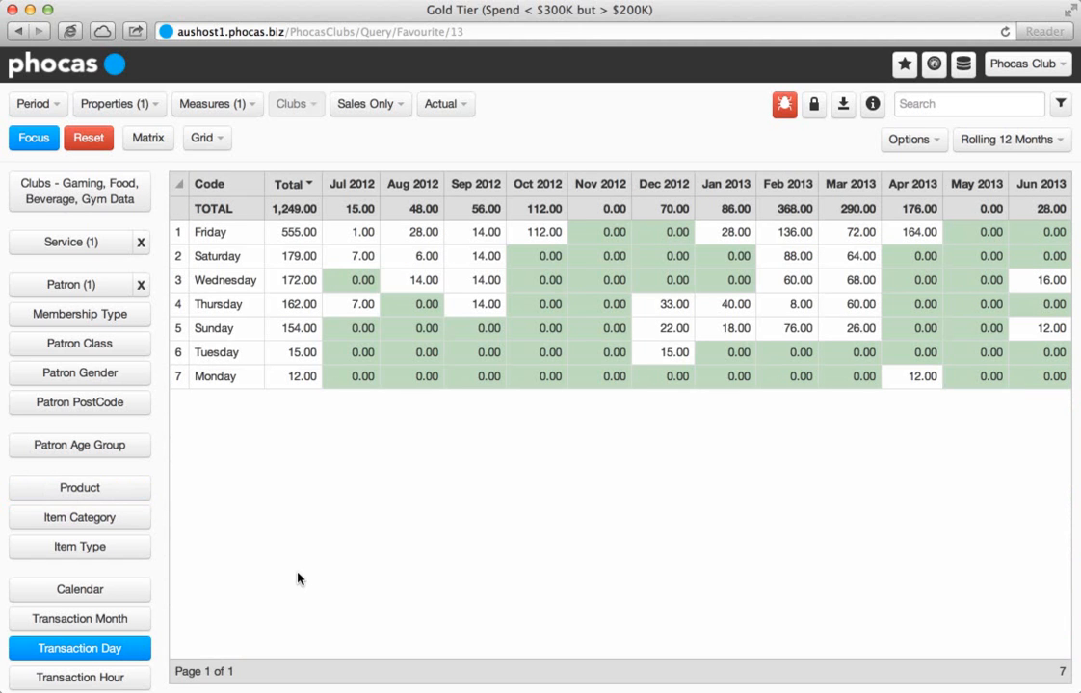
left_click(219, 232)
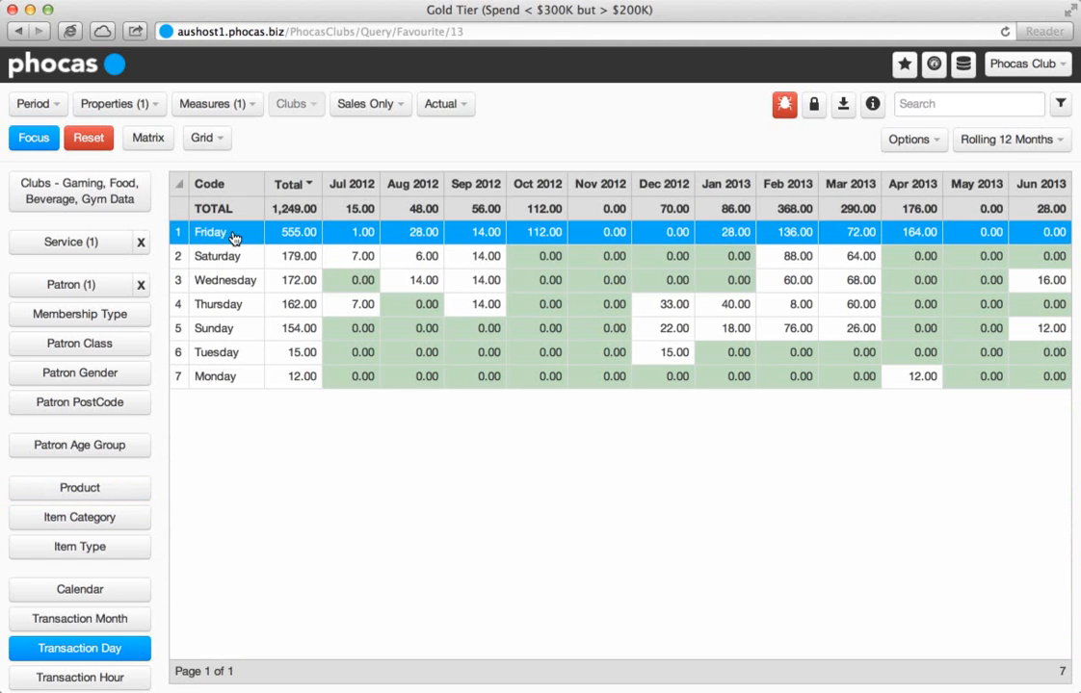
left_click(132, 678)
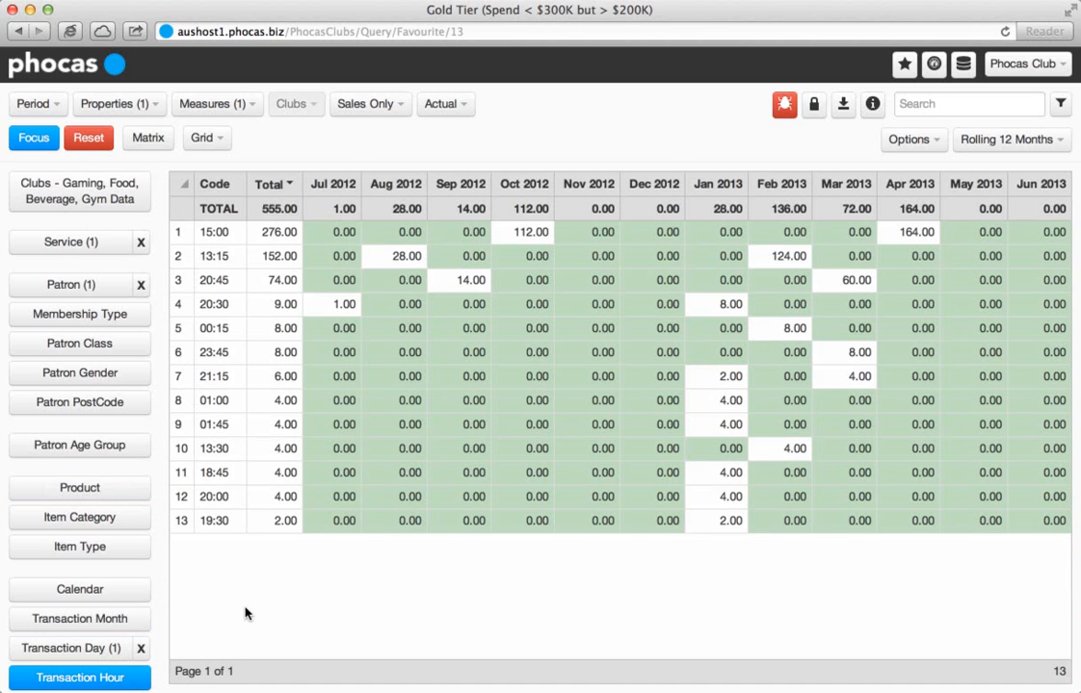
left_click(217, 232)
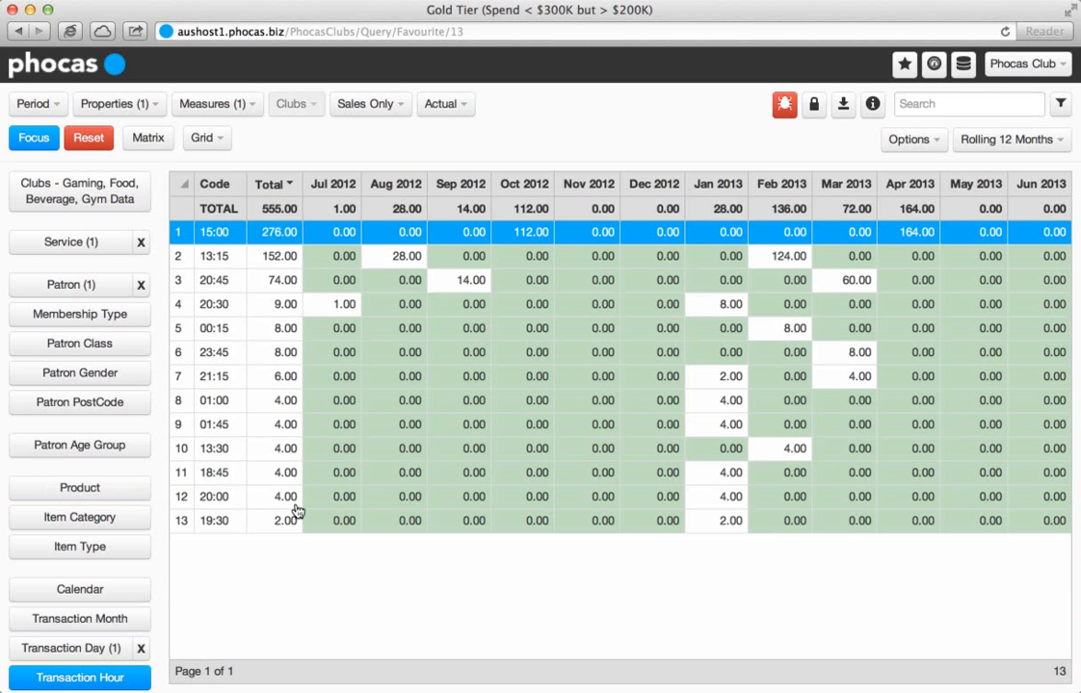
Reset the query to the overall club data and open the saved favourite Beer and Steak Night Promo (Tuesday).
left_click(91, 142)
left_click(93, 200)
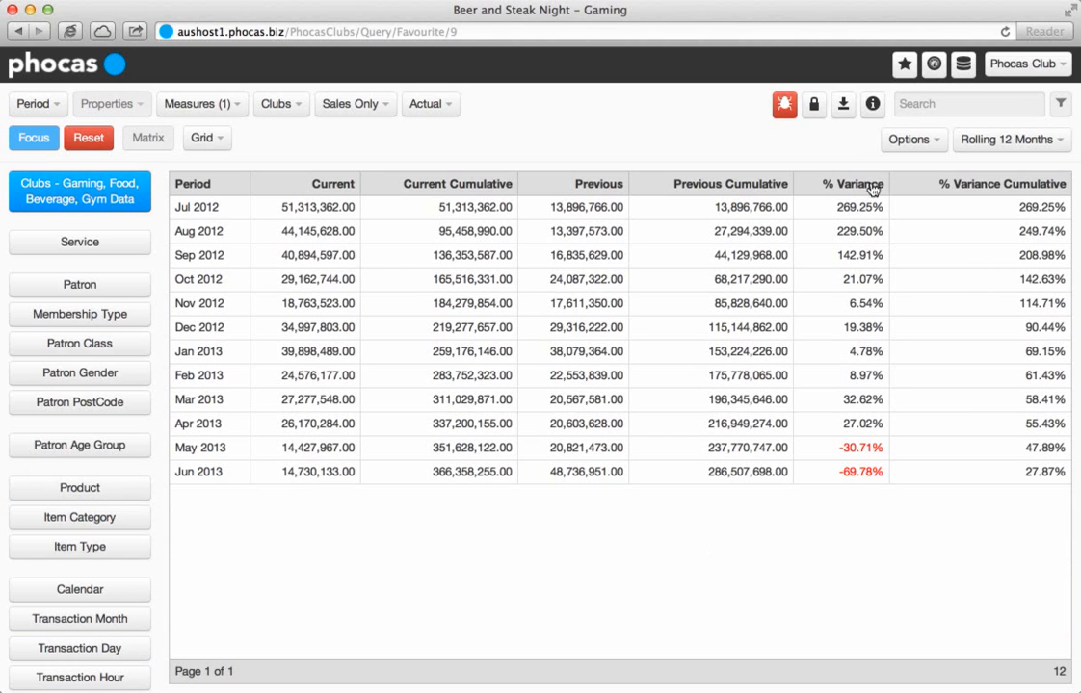
left_click(903, 73)
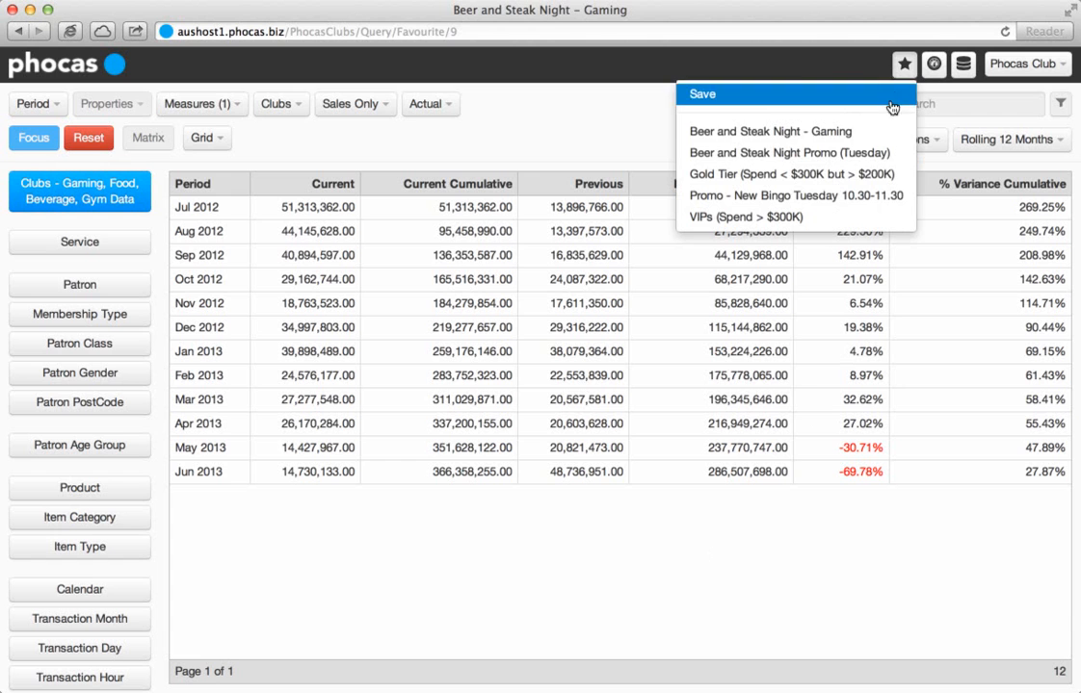
left_click(902, 157)
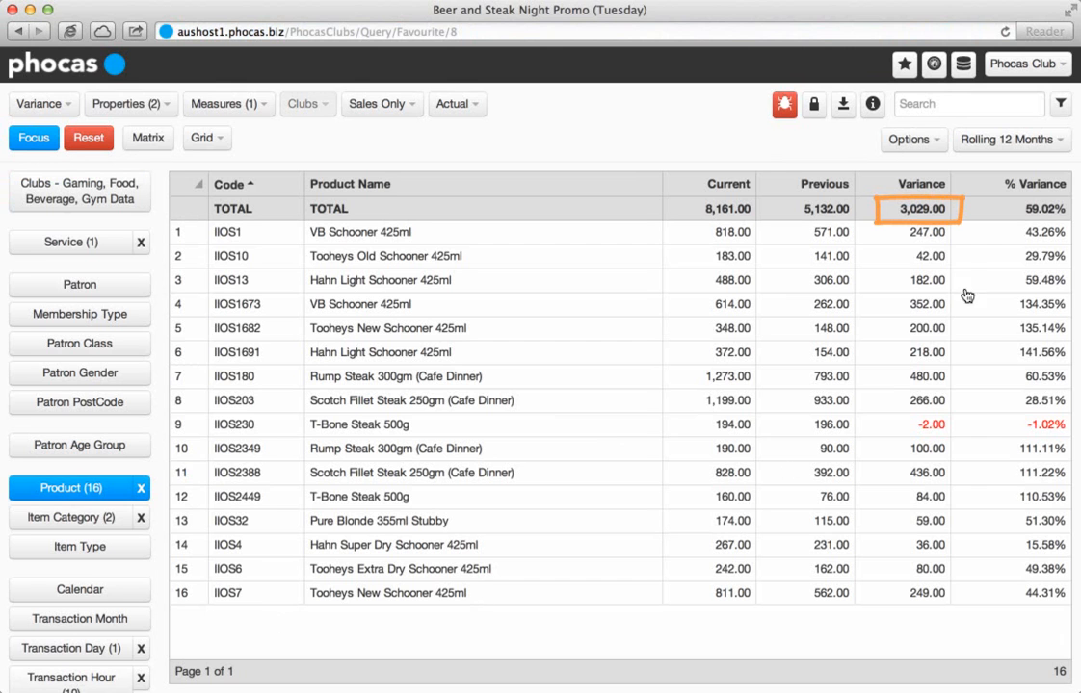
Open the saved favourite Beer and Steak Night - Gaming and display its % Variance as a gauge chart.
left_click(905, 65)
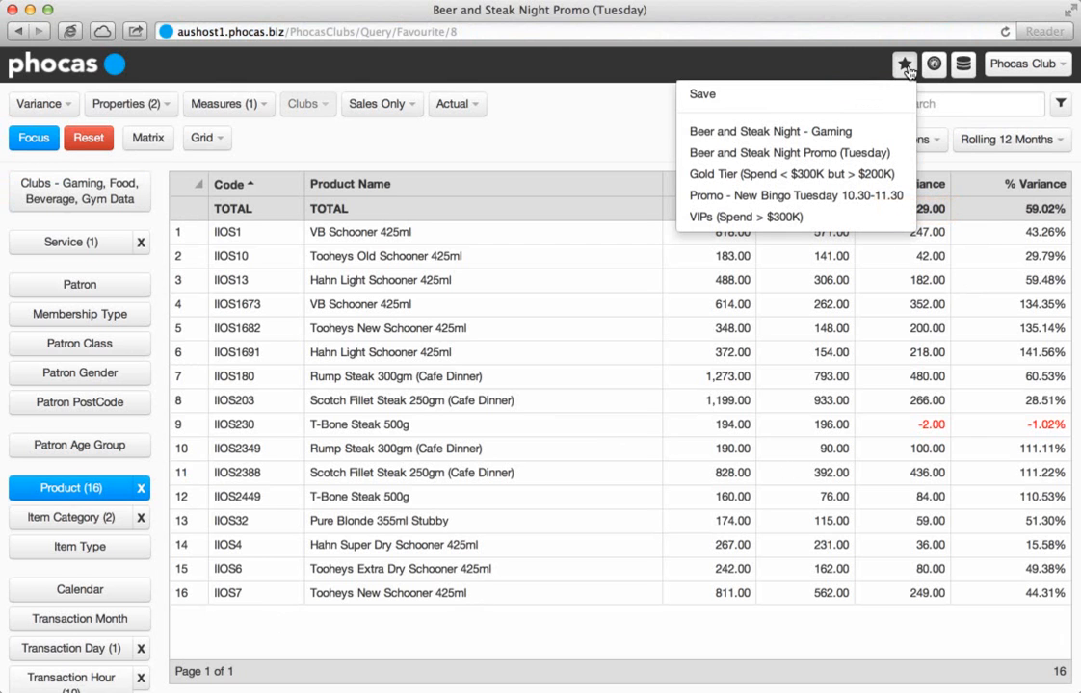
left_click(885, 132)
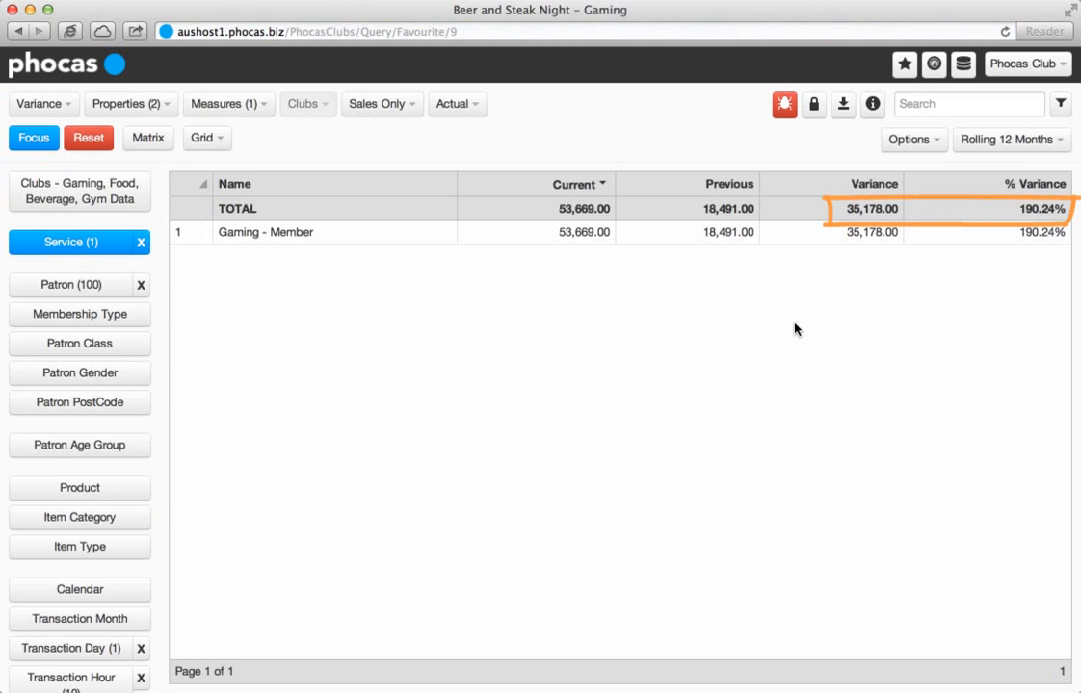
left_click(223, 140)
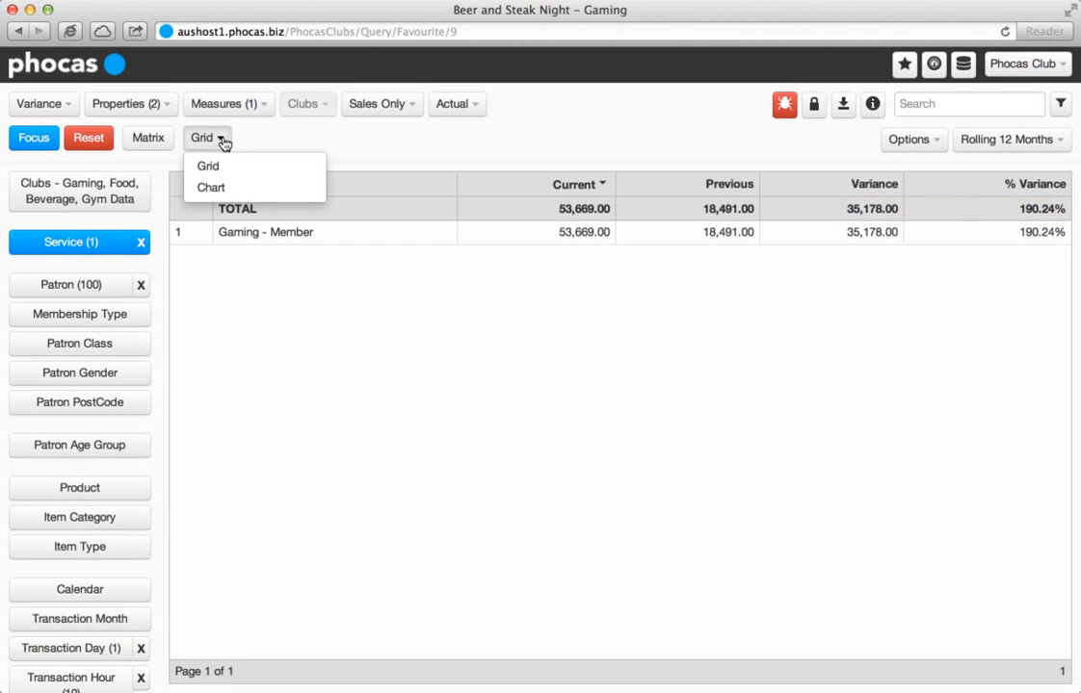
left_click(225, 187)
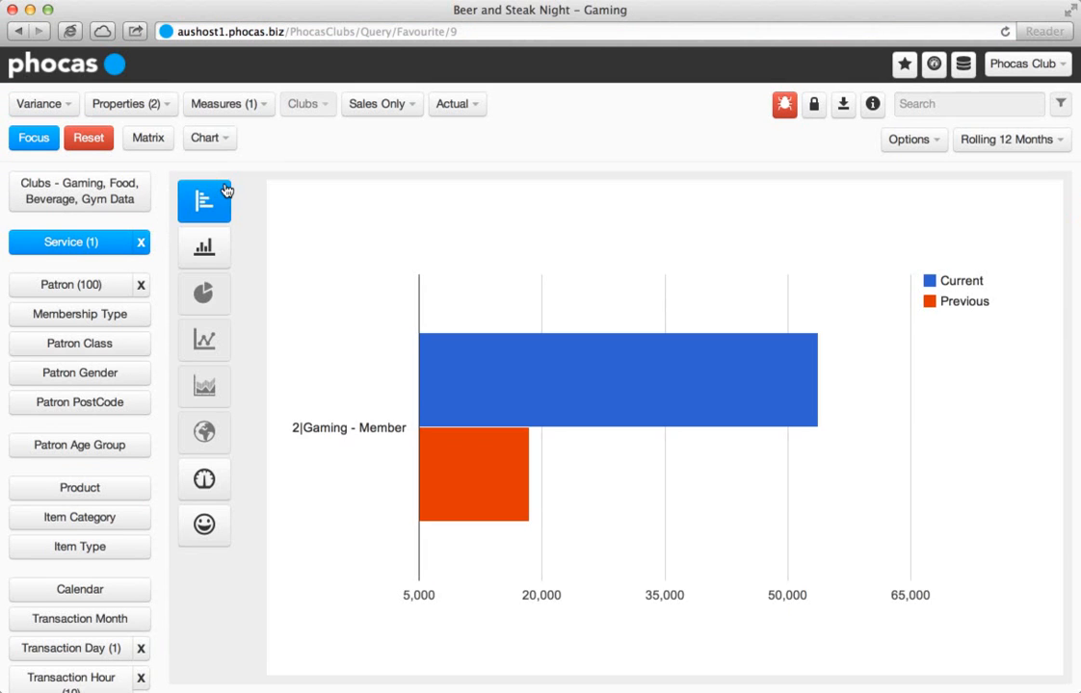
left_click(204, 478)
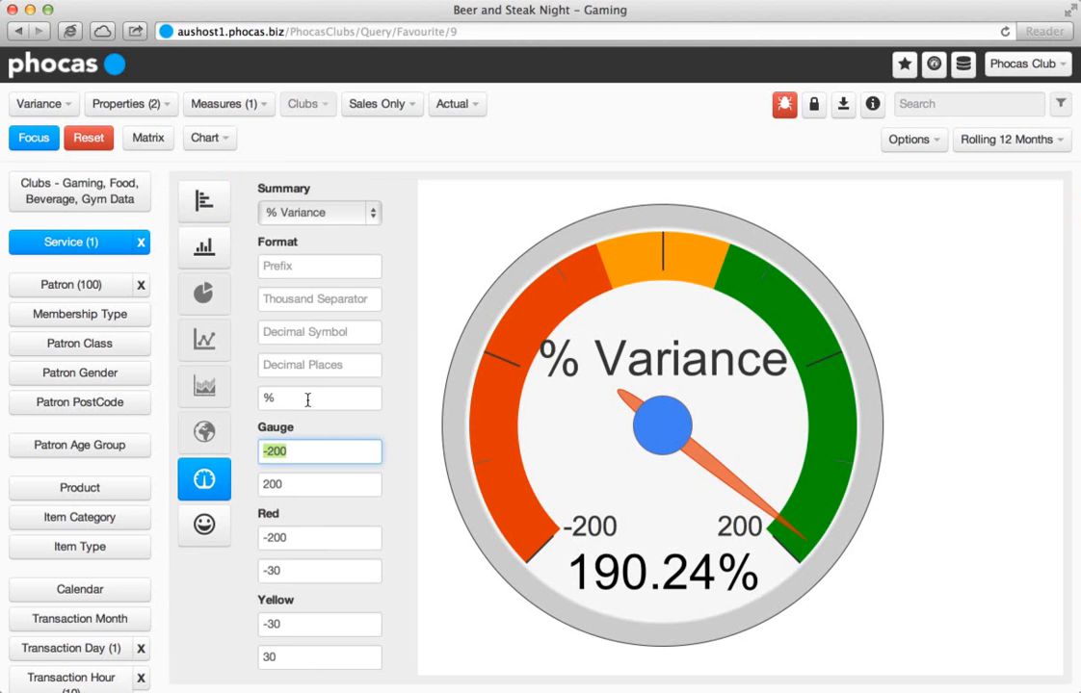
Save the gauge to the Club Performance dashboard with the name "gaming uplift - beer and steak night".
left_click(934, 66)
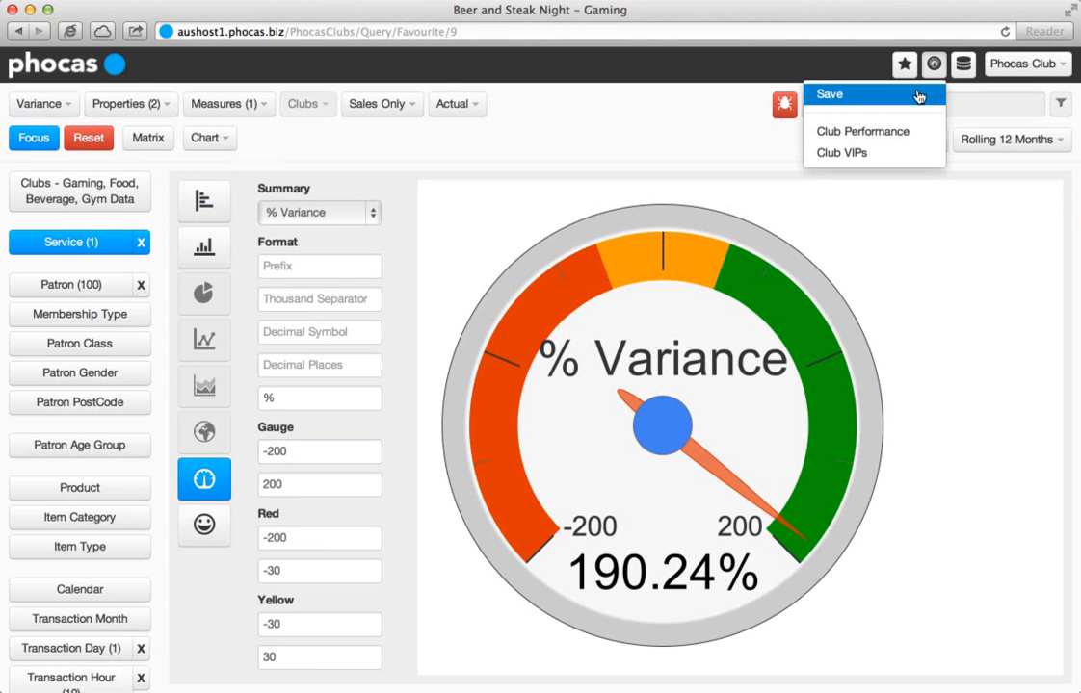
left_click(851, 93)
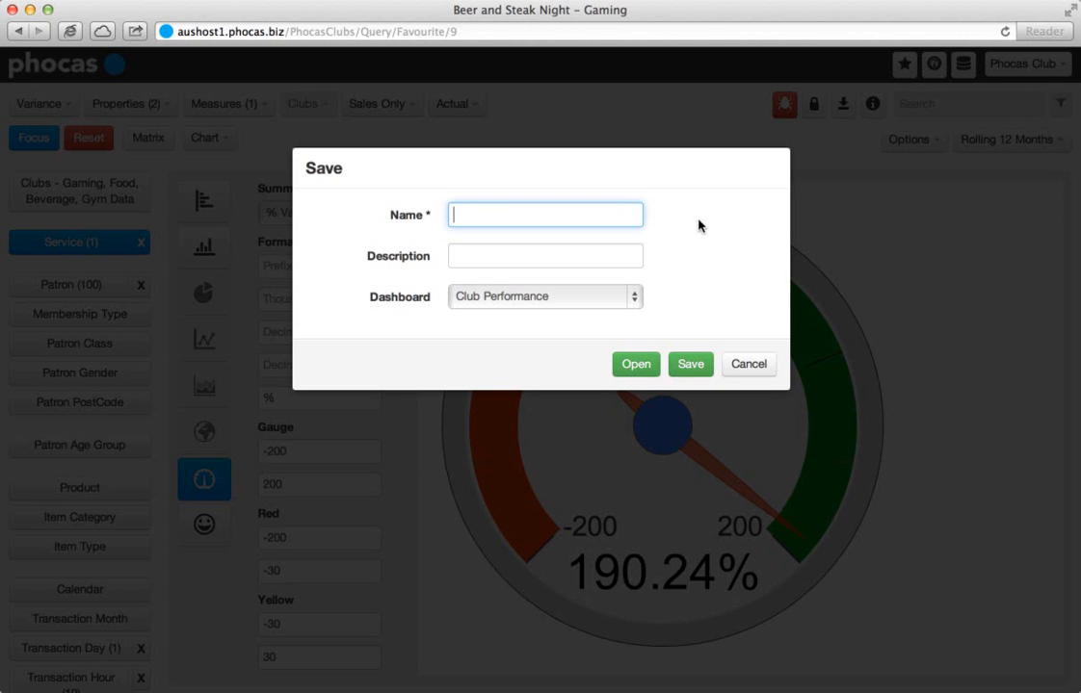
type("gaming uplift - beer and steak night")
key("Tab")
key("Tab")
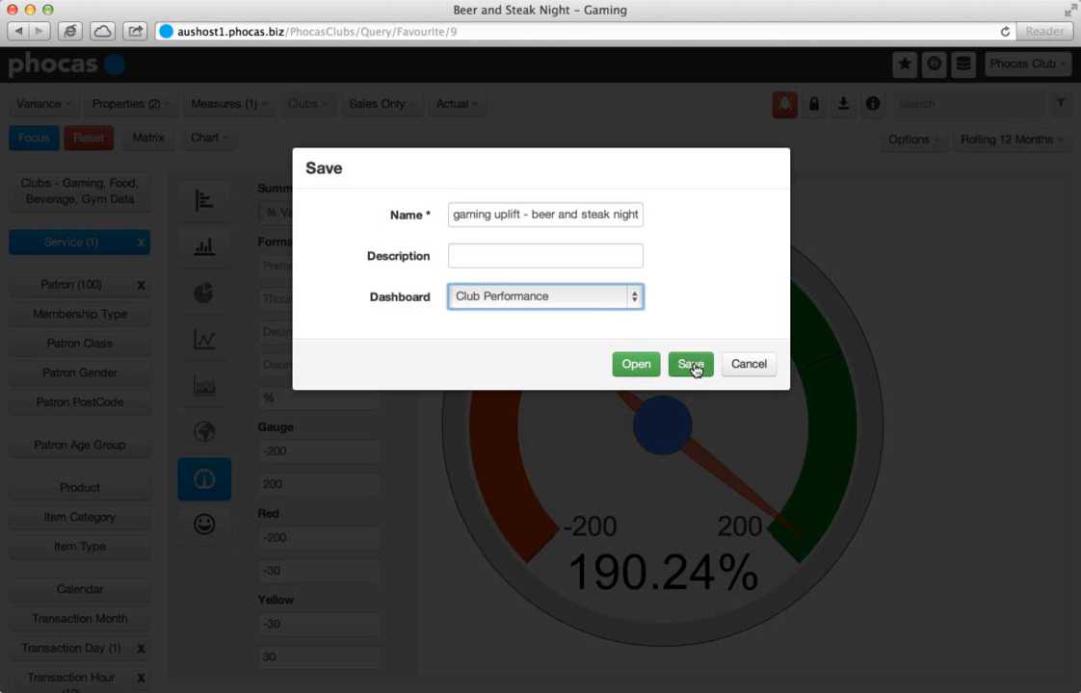
left_click(691, 365)
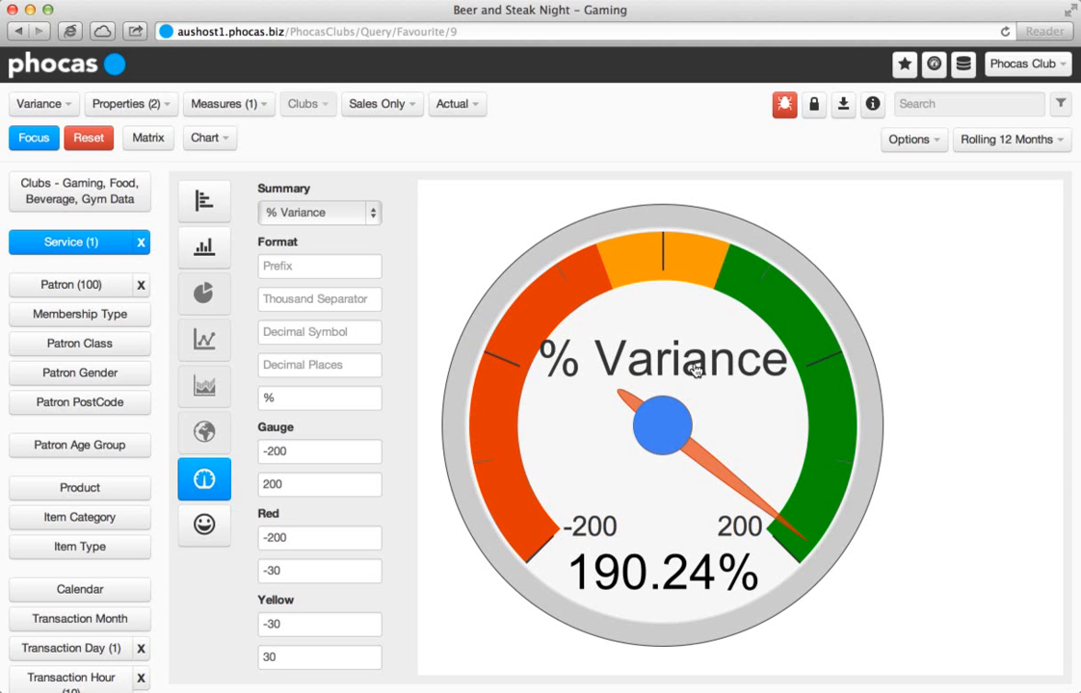
Open the Club Performance dashboard and examine the gaming uplift gauge widget in its last row.
left_click(934, 65)
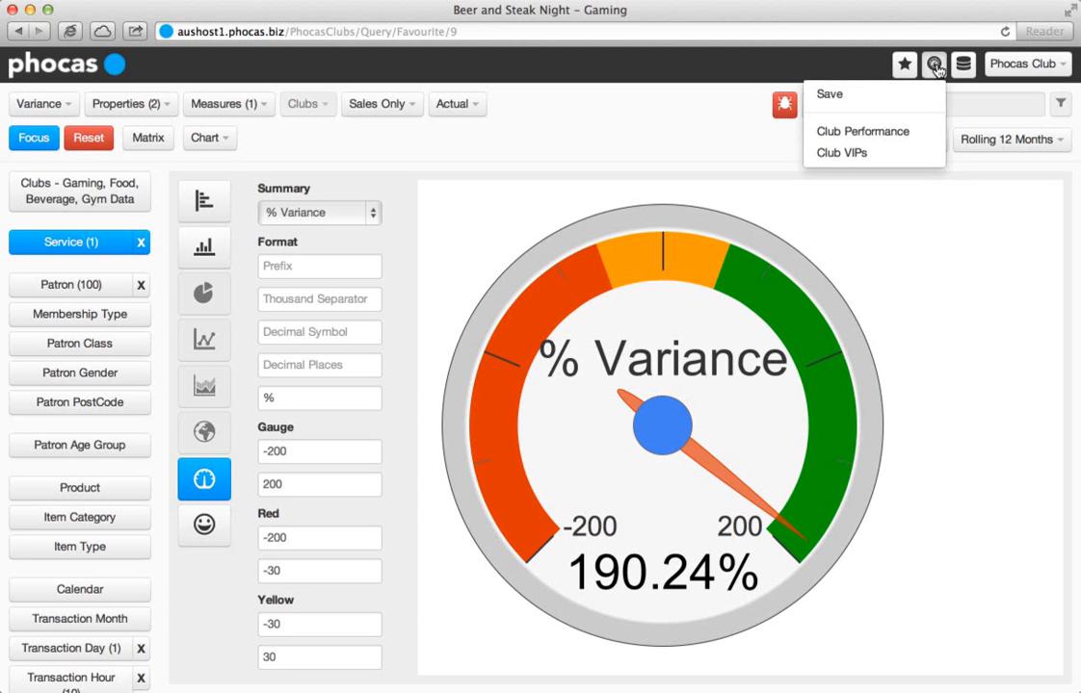
left_click(904, 132)
scroll(946, 482, "down", 5)
scroll(947, 481, "down", 10)
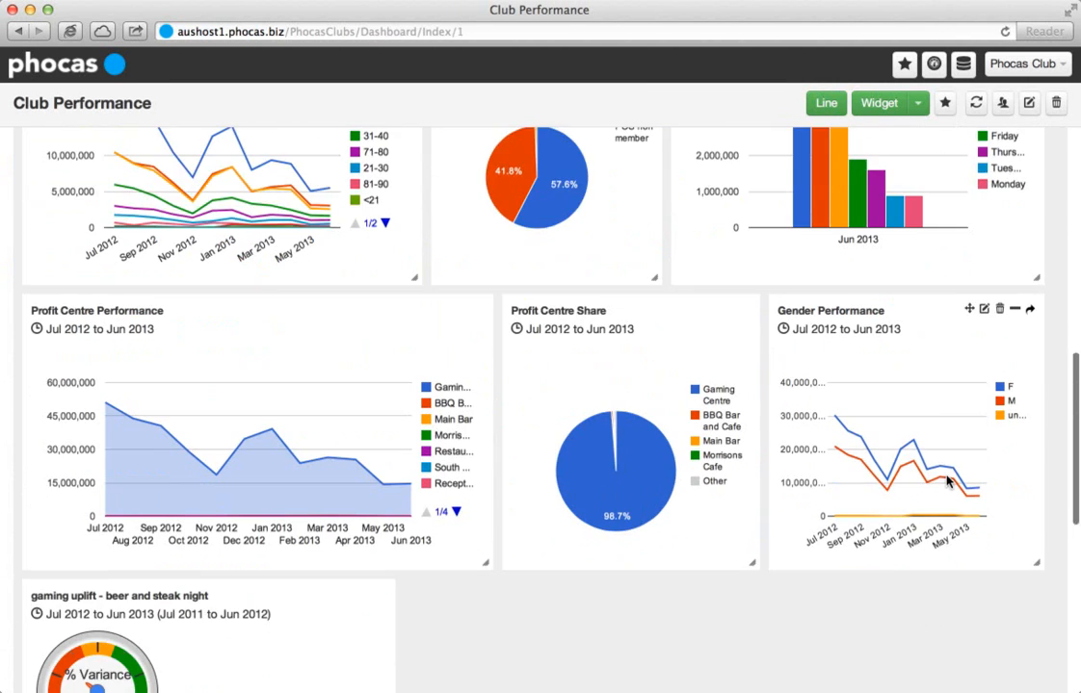
scroll(947, 481, "down", 2)
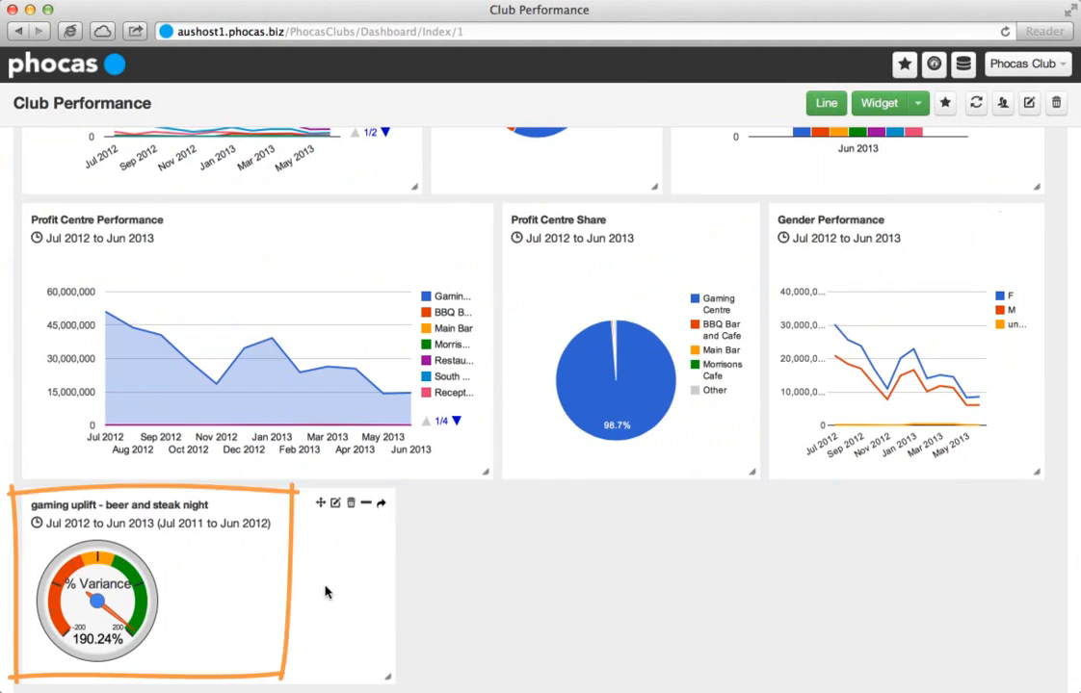